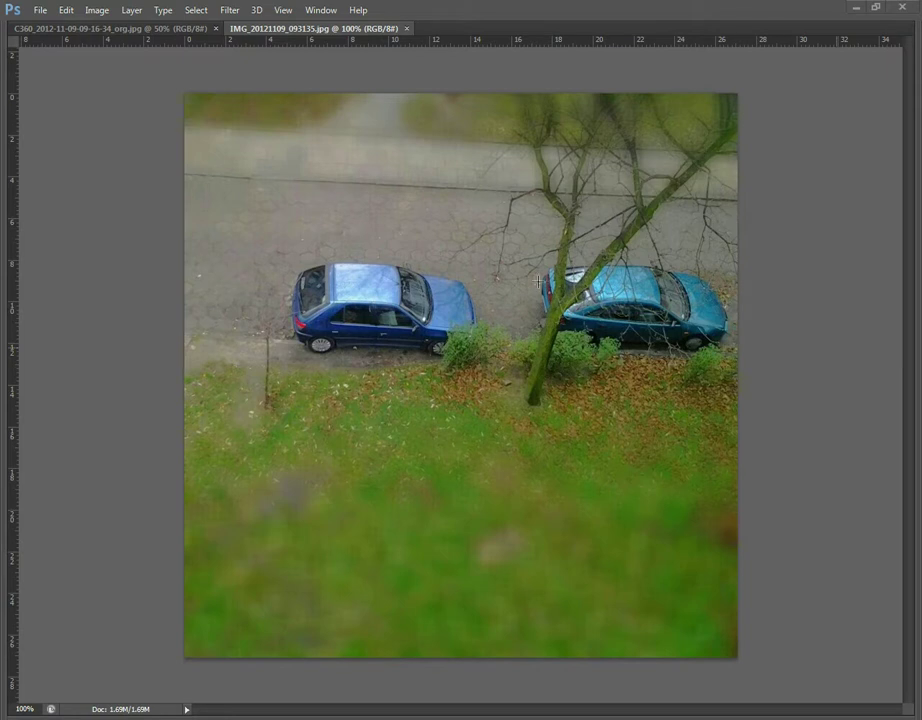
- Show the original C360 car photo fitted on screen, with the workspace panels visible
left_click(110, 28)
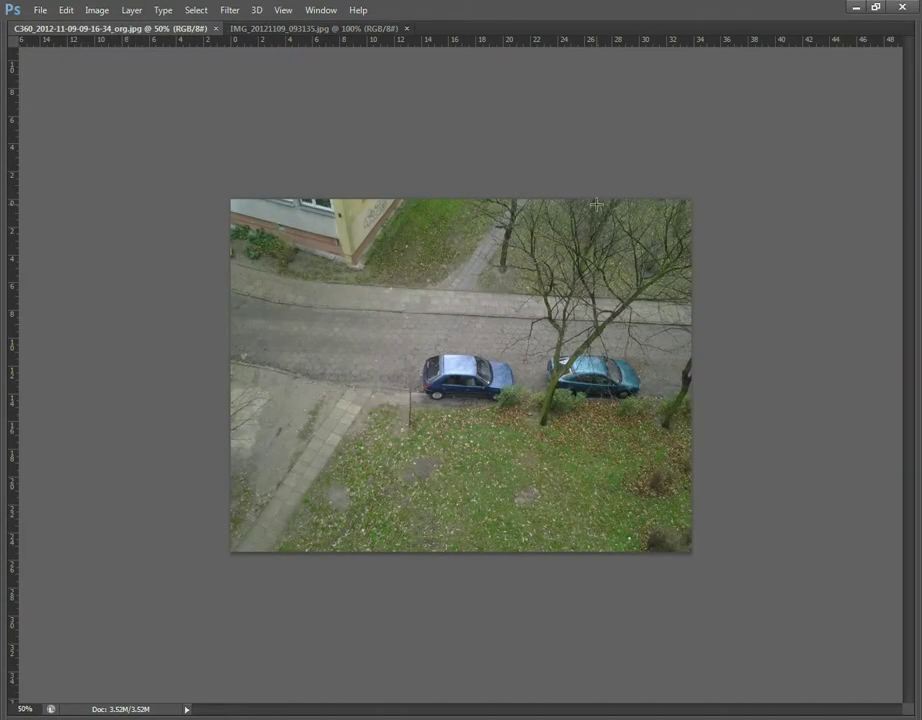
key("Tab")
left_click(14, 444)
right_click(187, 396)
left_click(240, 402)
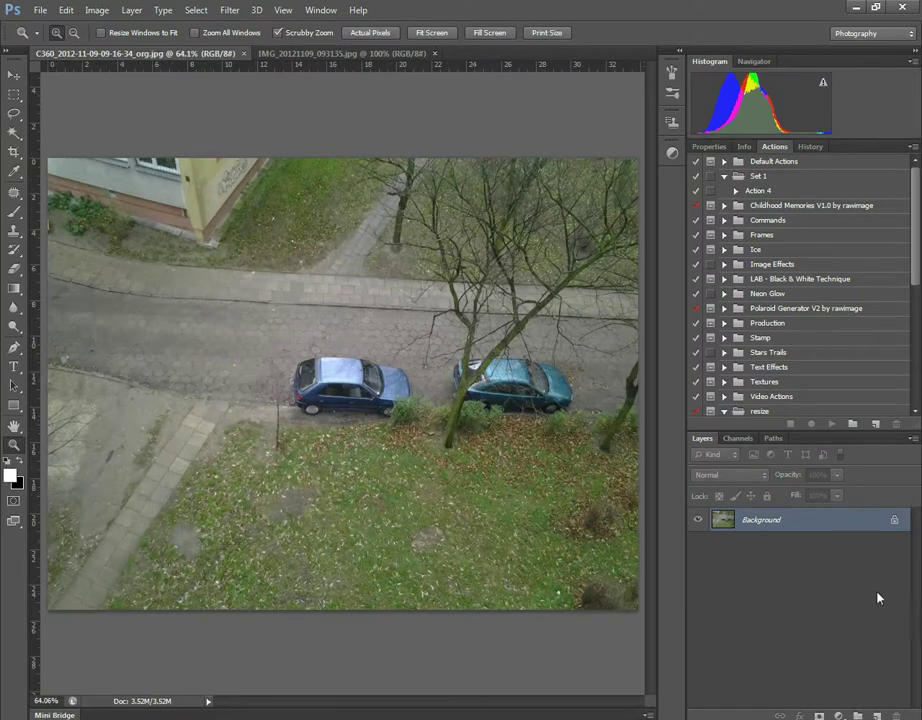
- Add a Levels adjustment at 7 / 0.44 / 183 and compare it on and off
left_click(838, 716)
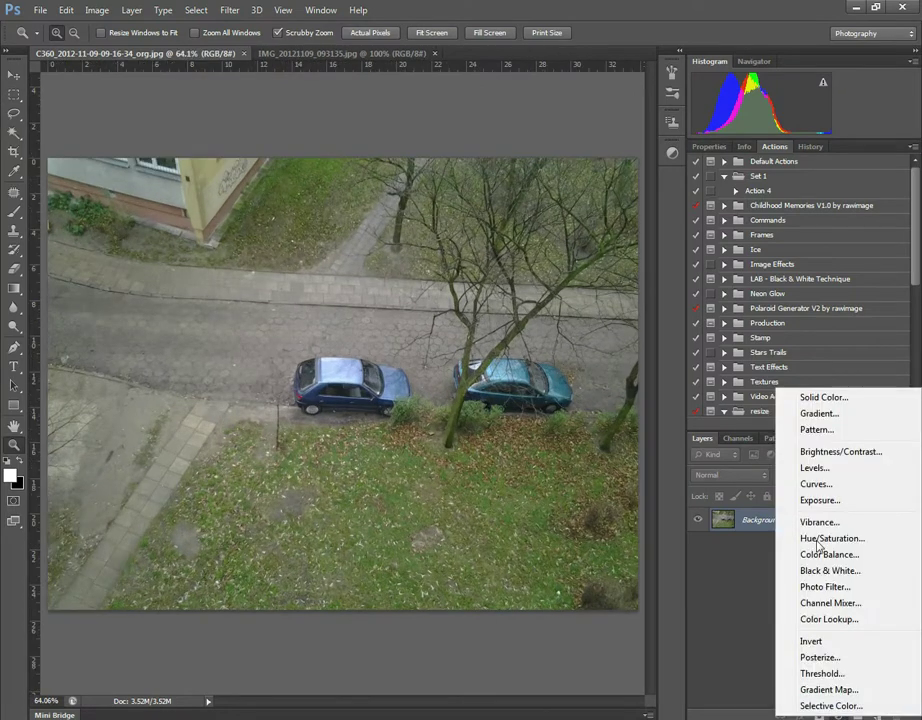
left_click(847, 468)
left_click_drag(717, 298, 721, 300)
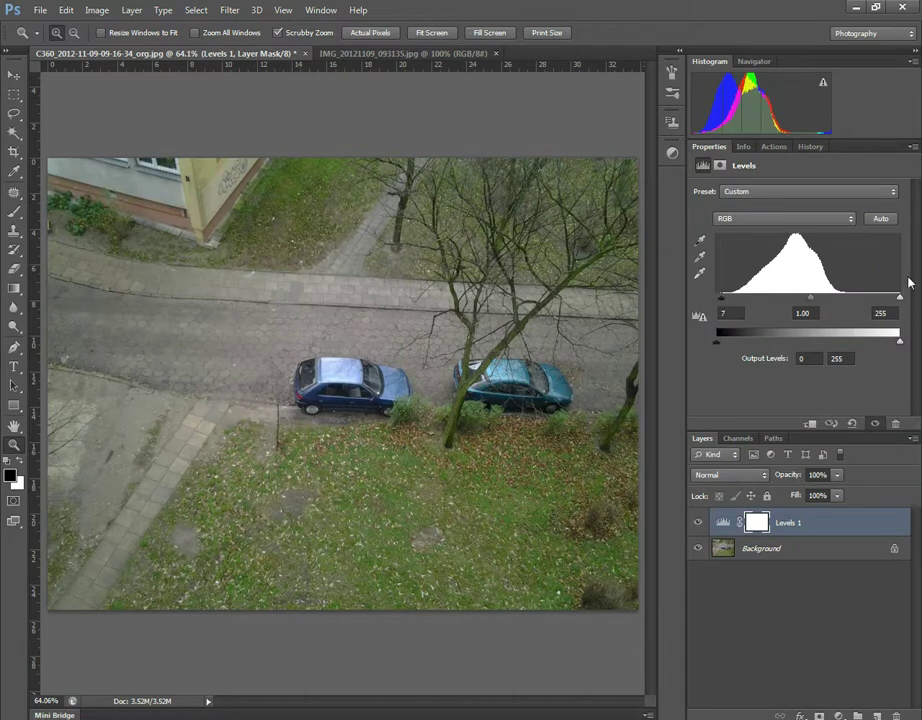
left_click_drag(899, 299, 851, 301)
left_click_drag(790, 302, 815, 302)
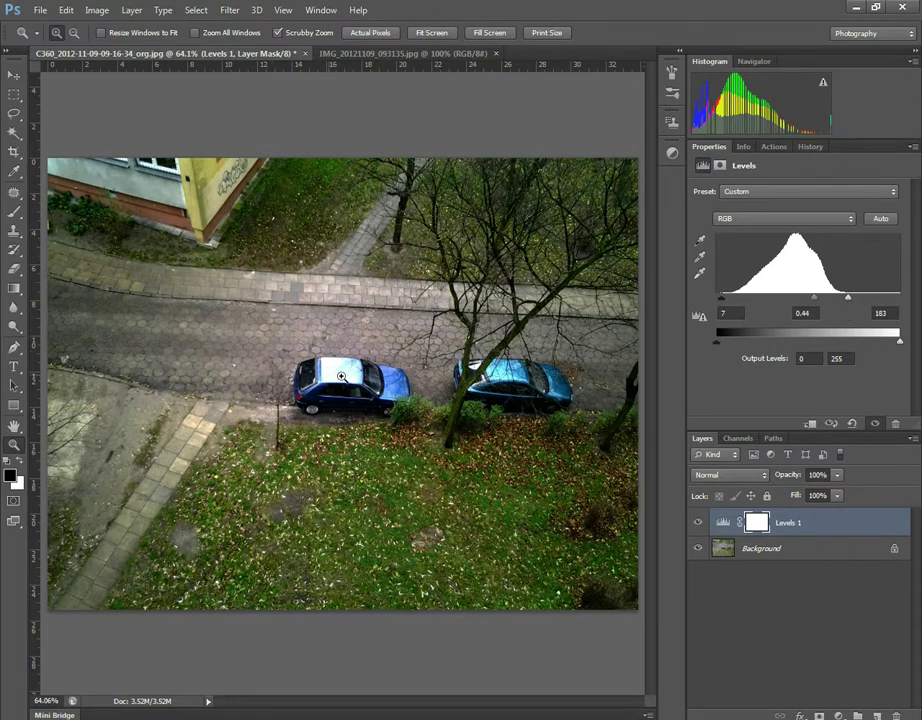
left_click(698, 522)
left_click(699, 522)
left_click(699, 522)
left_click(699, 522)
- Paint the Levels mask over the left car's roof, then duplicate the Background layer
left_click(766, 521)
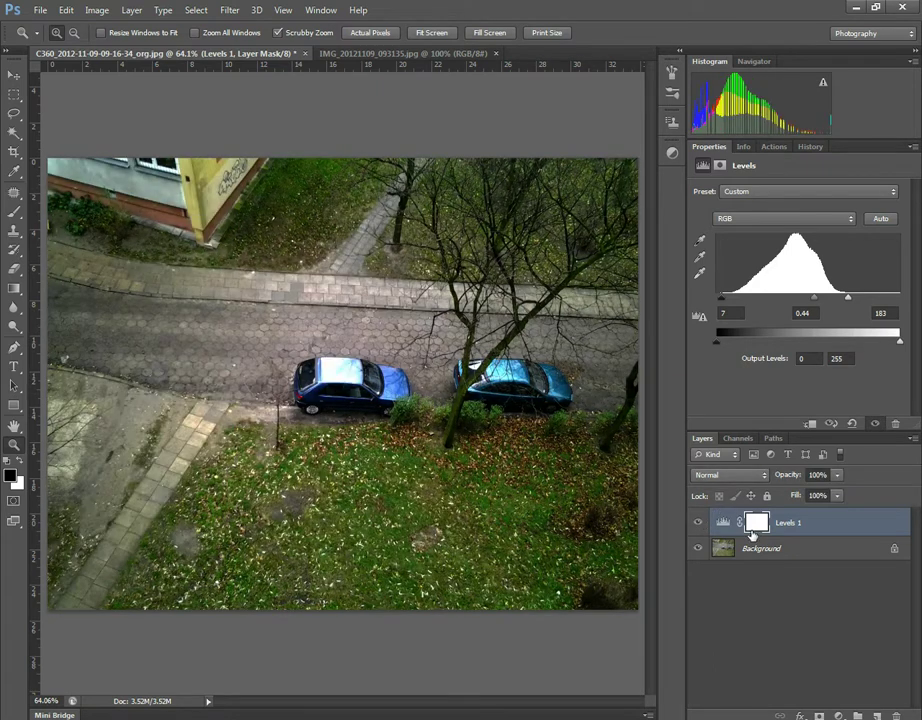
left_click(13, 213)
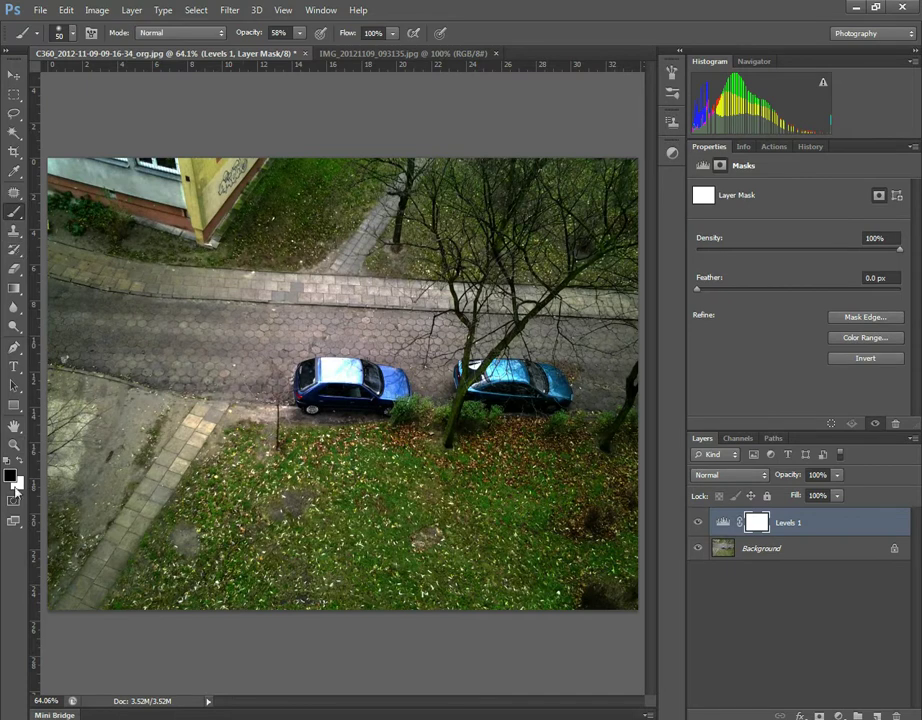
left_click(333, 367)
left_click_drag(840, 551, 878, 716)
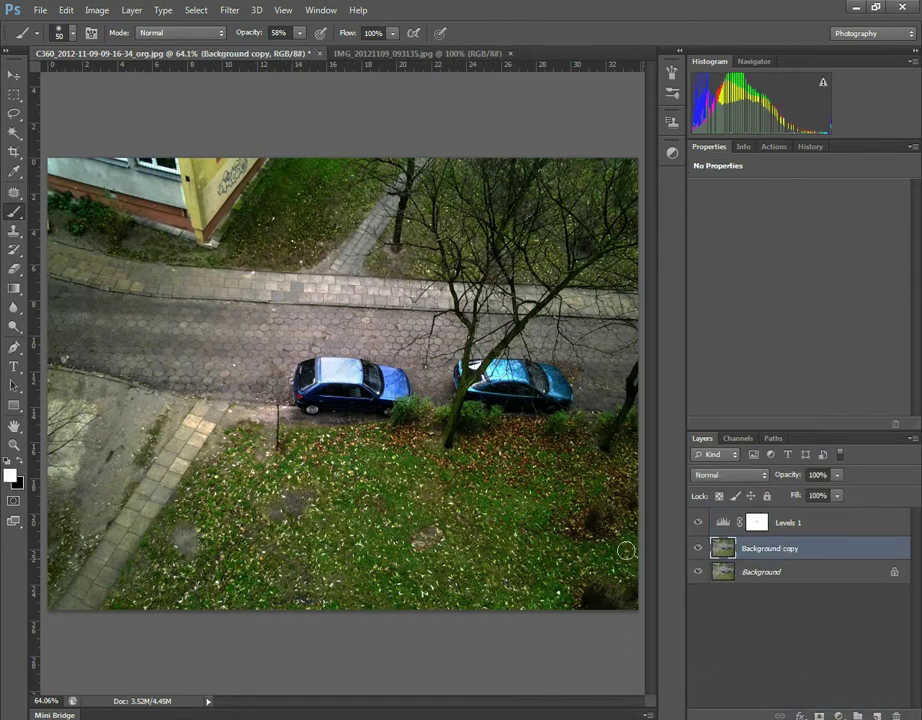
- Apply Lens Correction: horizontal perspective +29, vertical +15, angle 358.89°, scale slightly reduced
left_click(229, 10)
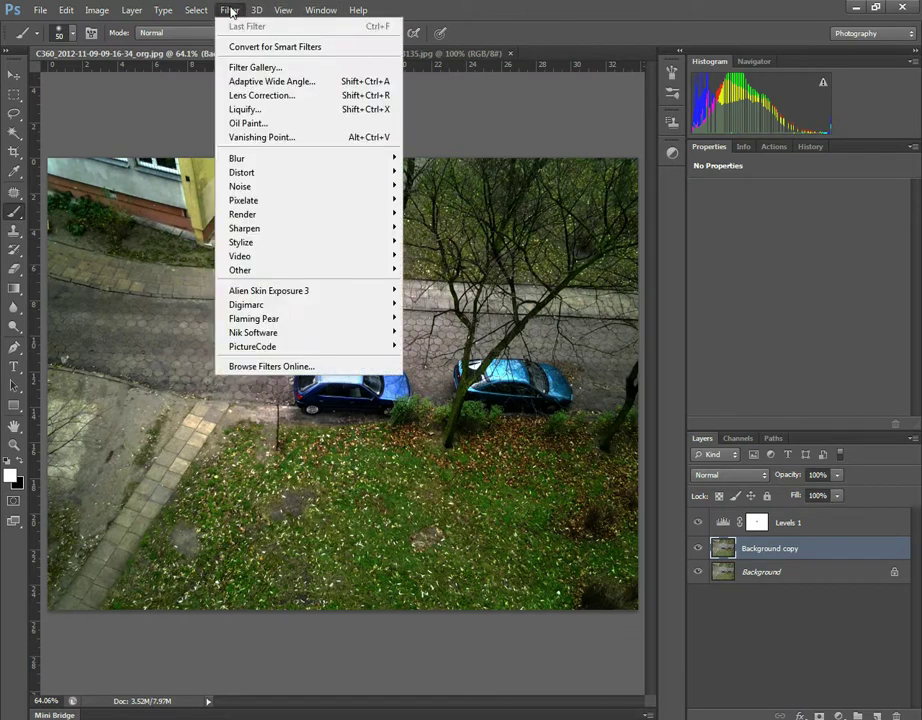
left_click(305, 96)
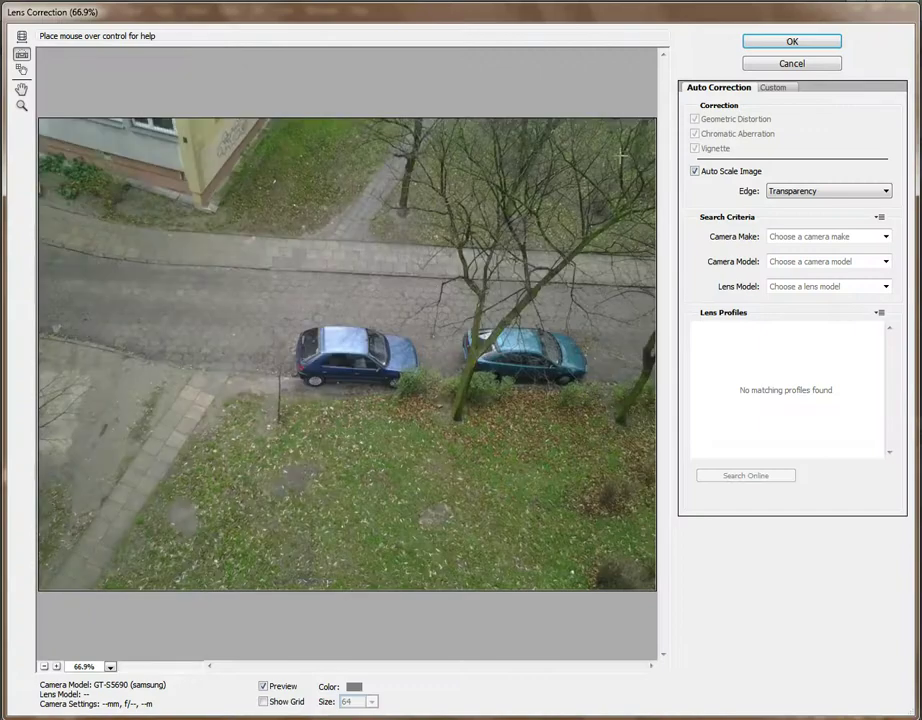
left_click(772, 87)
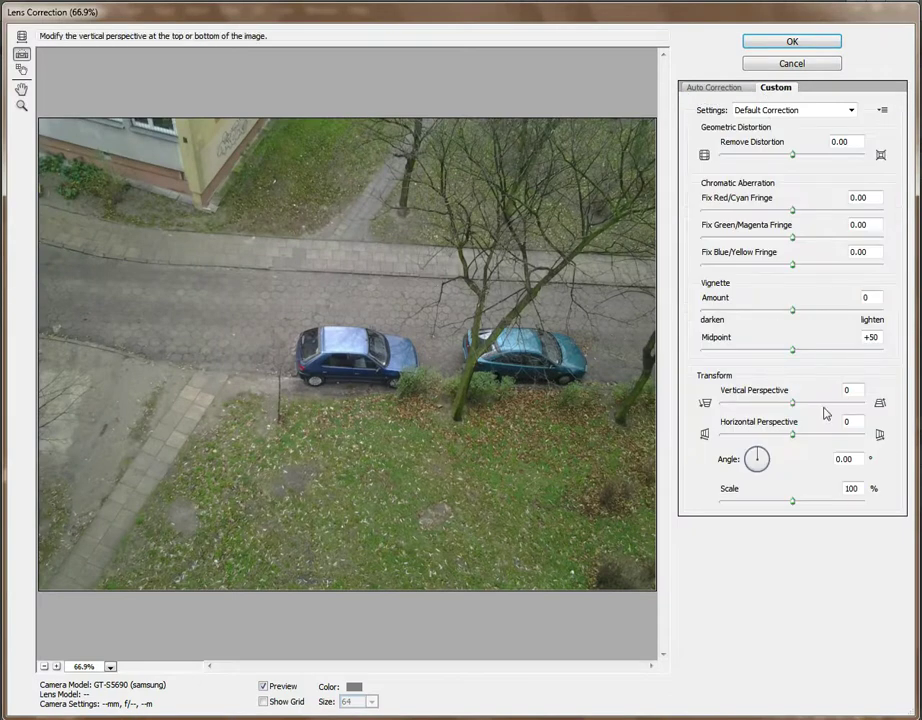
left_click_drag(795, 436, 814, 441)
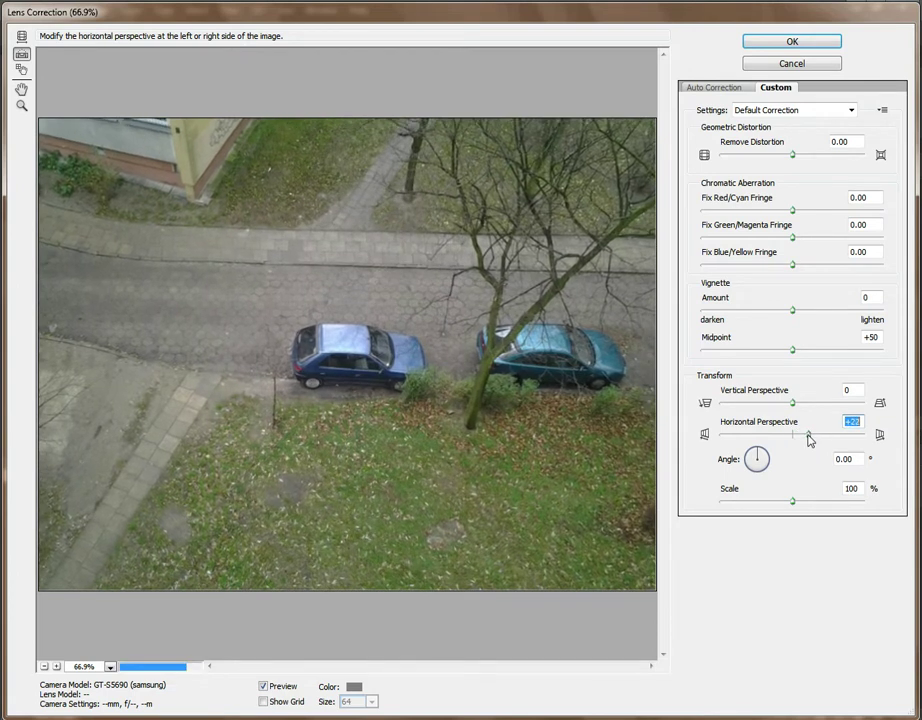
left_click_drag(809, 438, 816, 441)
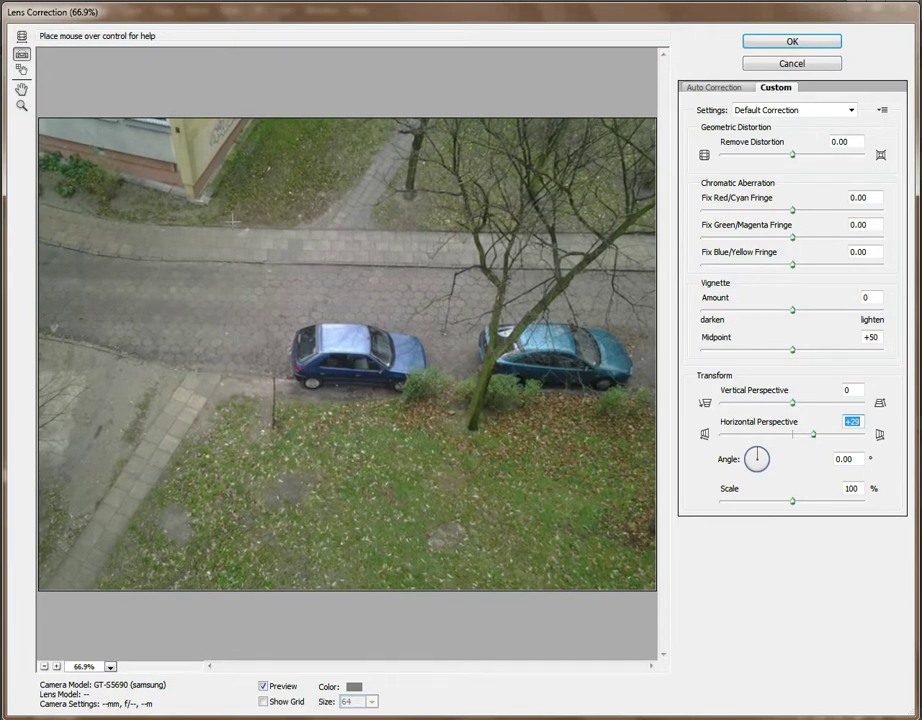
mouse_move(256, 192)
left_mouse_down()
mouse_move(693, 282)
mouse_move(700, 267)
mouse_move(700, 278)
left_mouse_up()
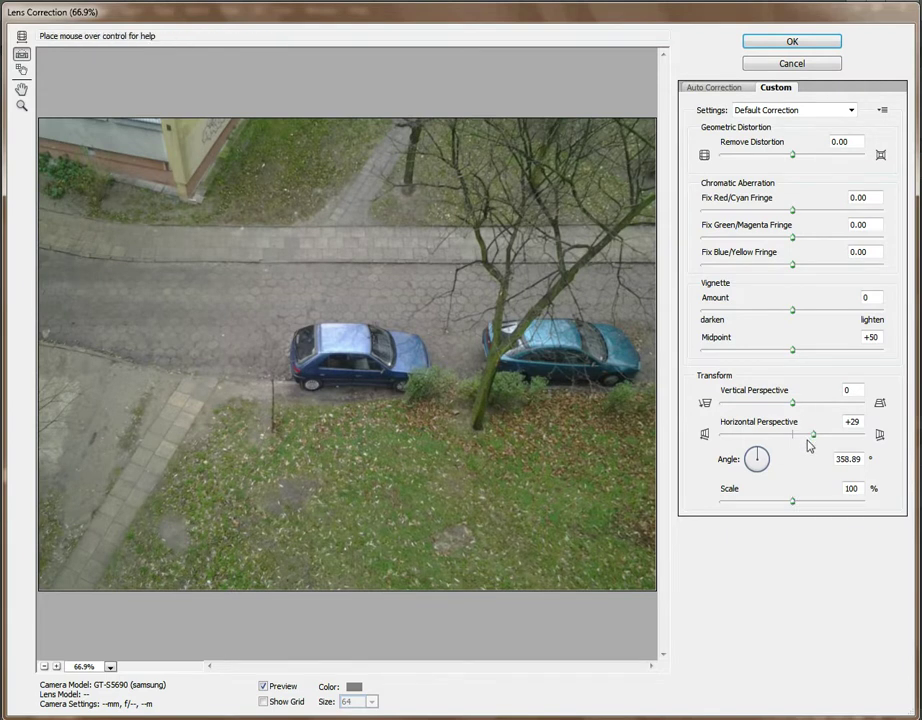
mouse_move(799, 410)
left_mouse_down()
mouse_move(817, 407)
mouse_move(804, 406)
left_mouse_up()
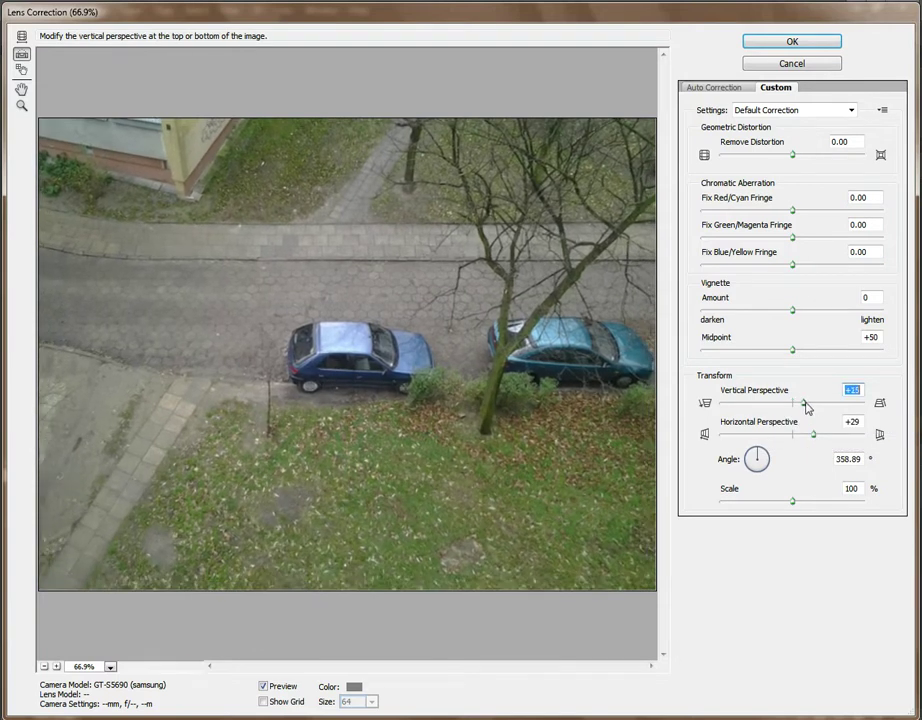
left_click_drag(791, 505, 787, 505)
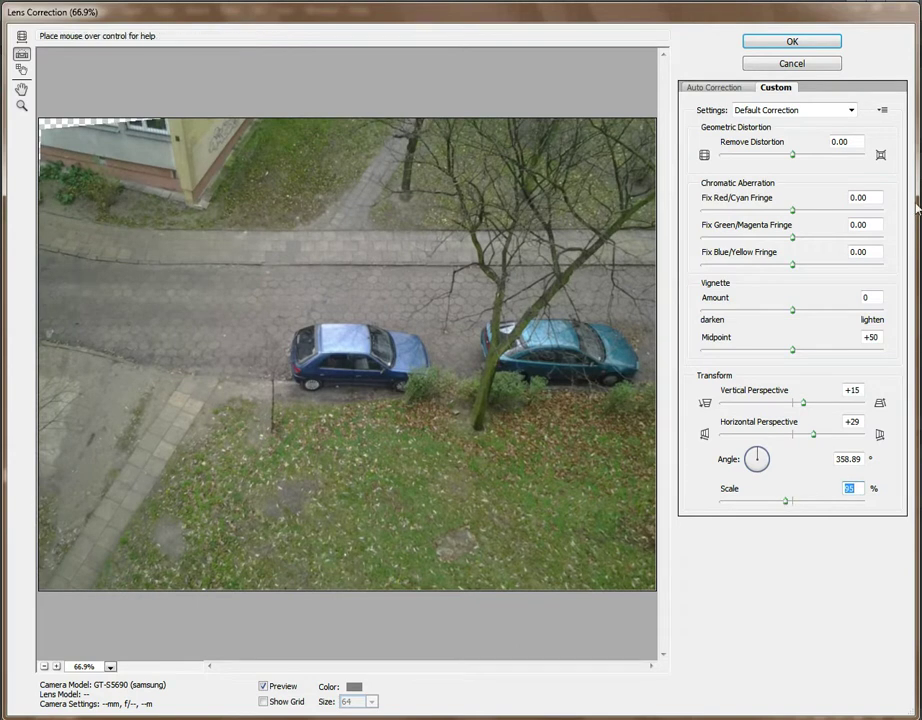
left_click(748, 41)
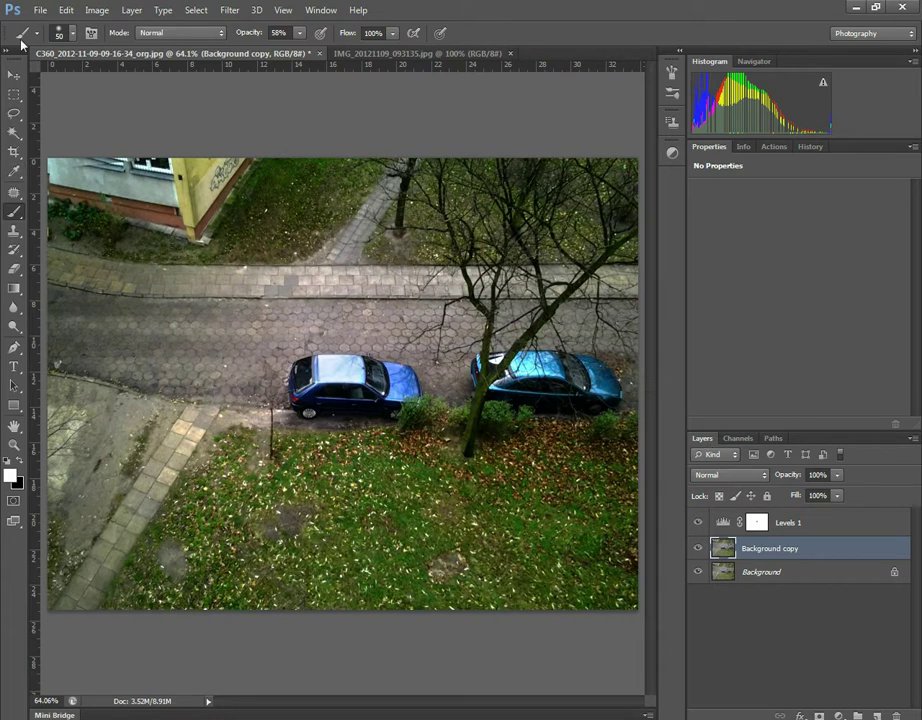
- Crop to a 1x1 square at 1200 × 1200, framed around the two cars and the tree
left_click(14, 151)
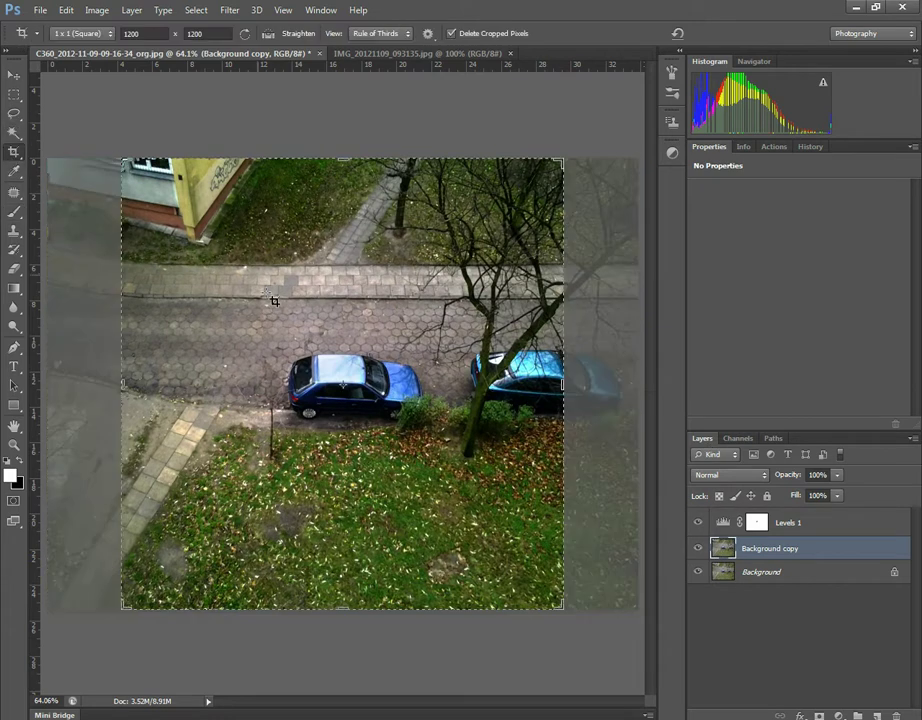
left_click_drag(330, 312, 190, 217)
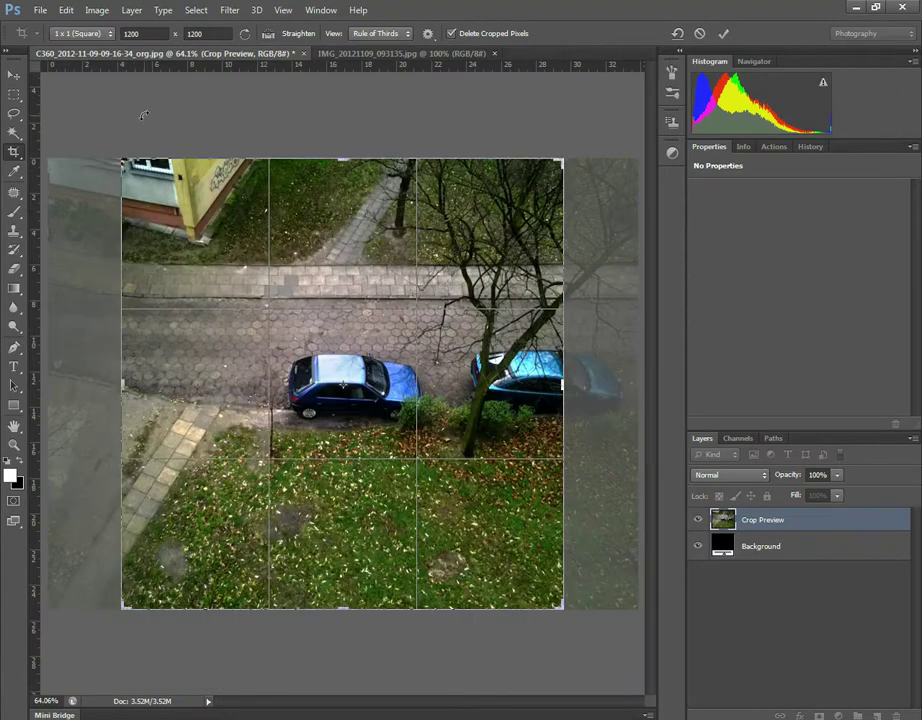
left_click_drag(272, 333, 207, 333)
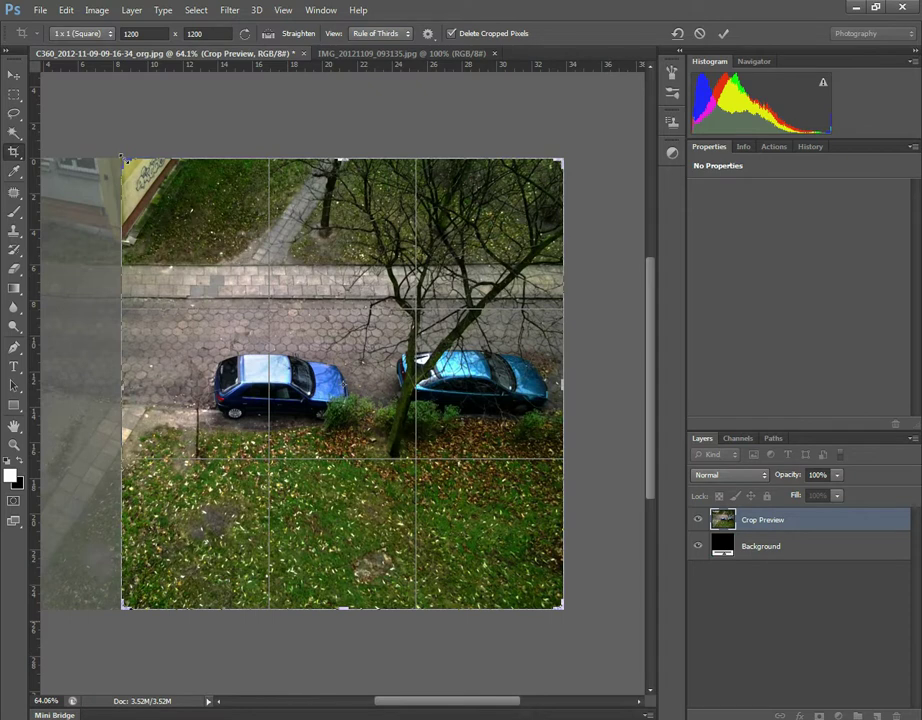
left_click_drag(121, 158, 141, 177)
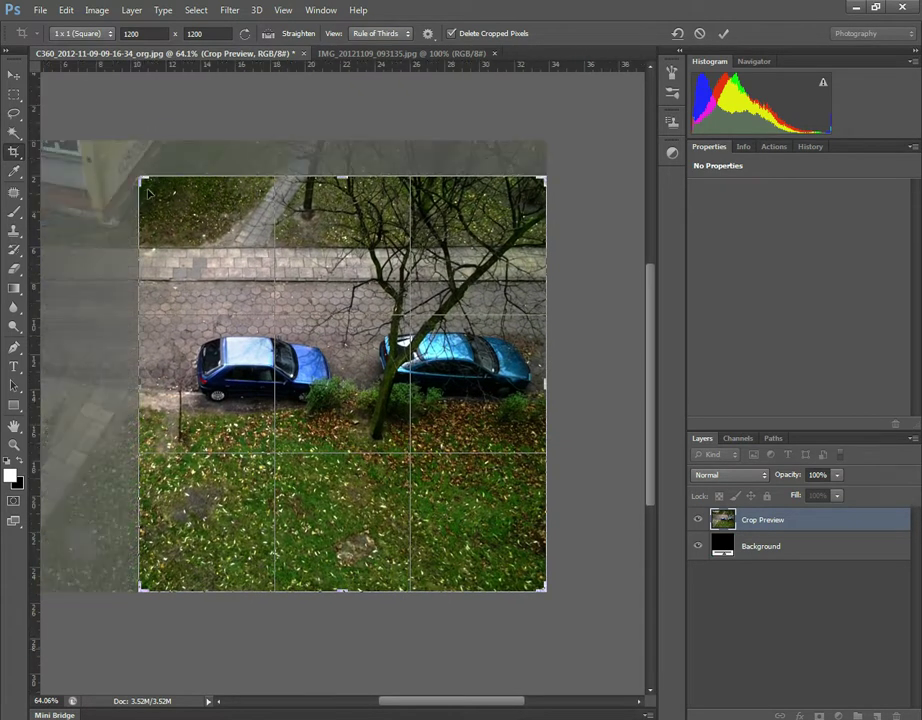
mouse_move(289, 268)
left_mouse_down()
mouse_move(290, 259)
mouse_move(288, 297)
mouse_move(284, 266)
left_mouse_up()
key("Return")
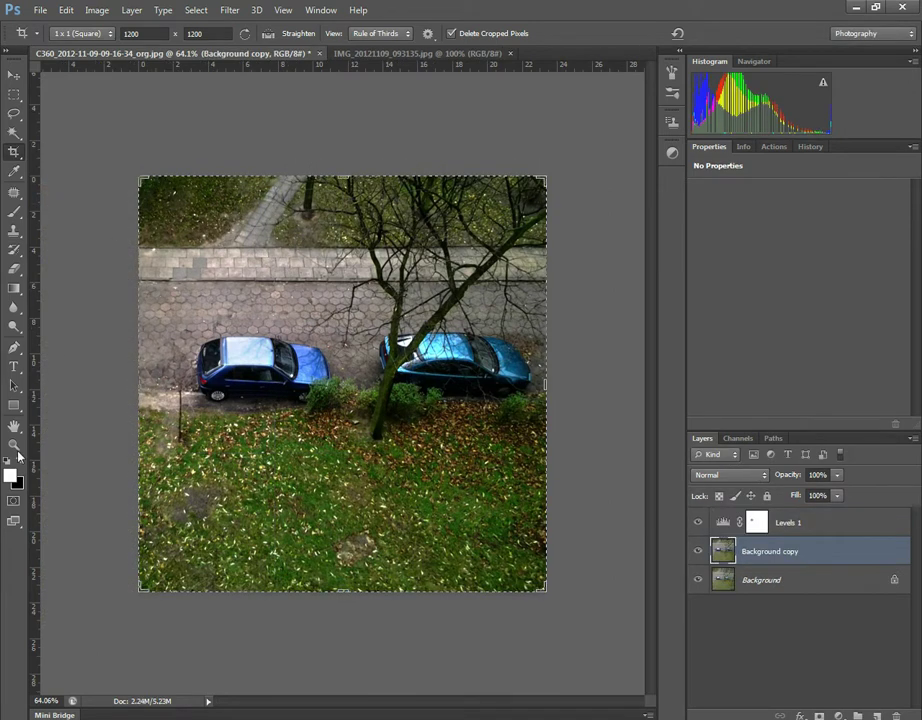
- Fit the cropped photo to the window and compare it with the finished tilt-shift example
key("z")
right_click(335, 378)
left_click(360, 389)
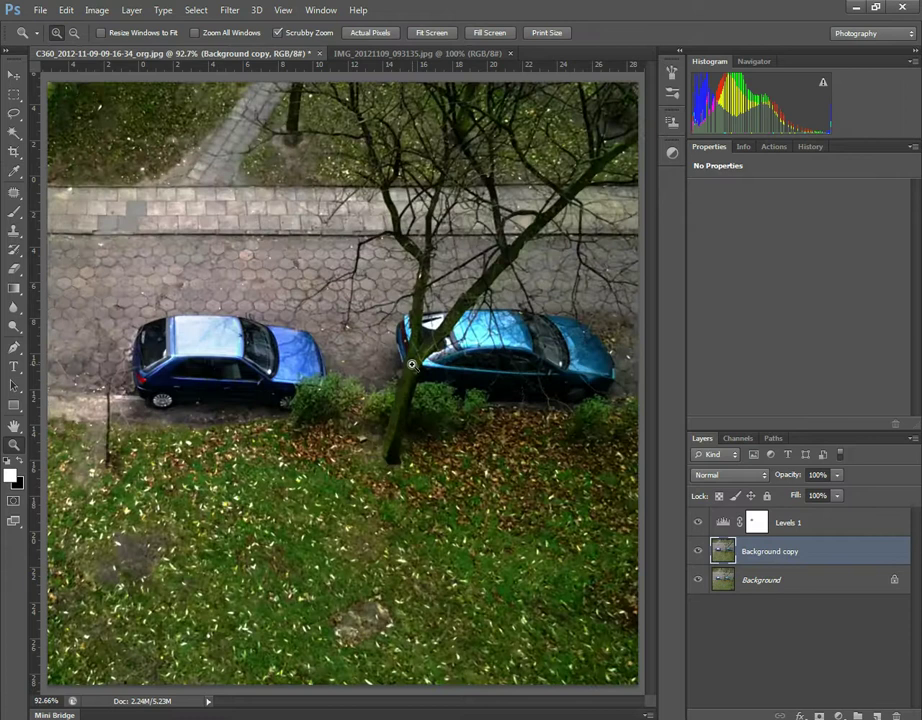
left_click(422, 54)
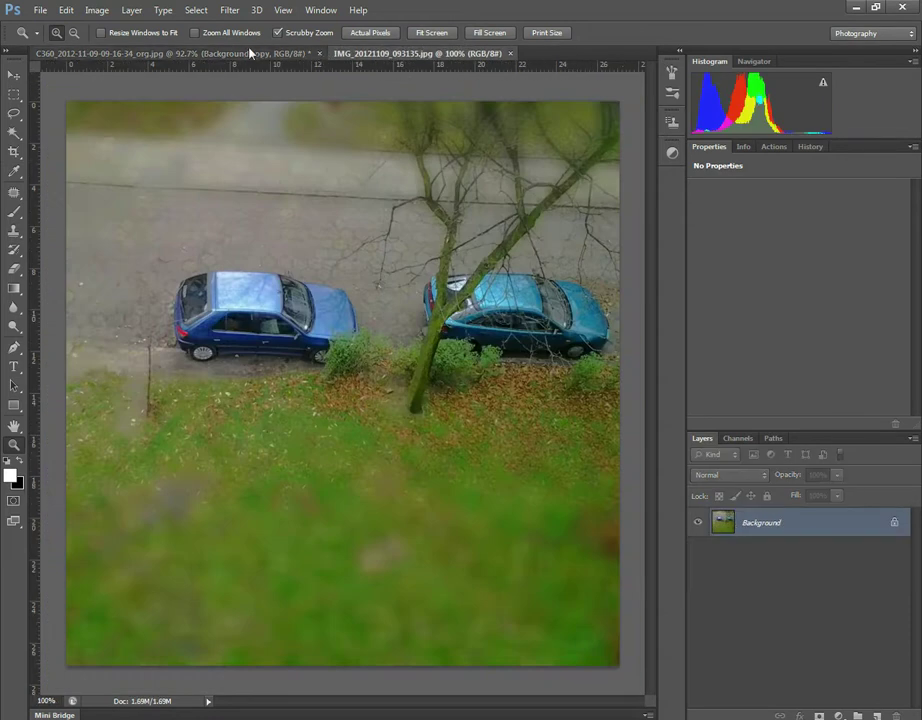
left_click(243, 56)
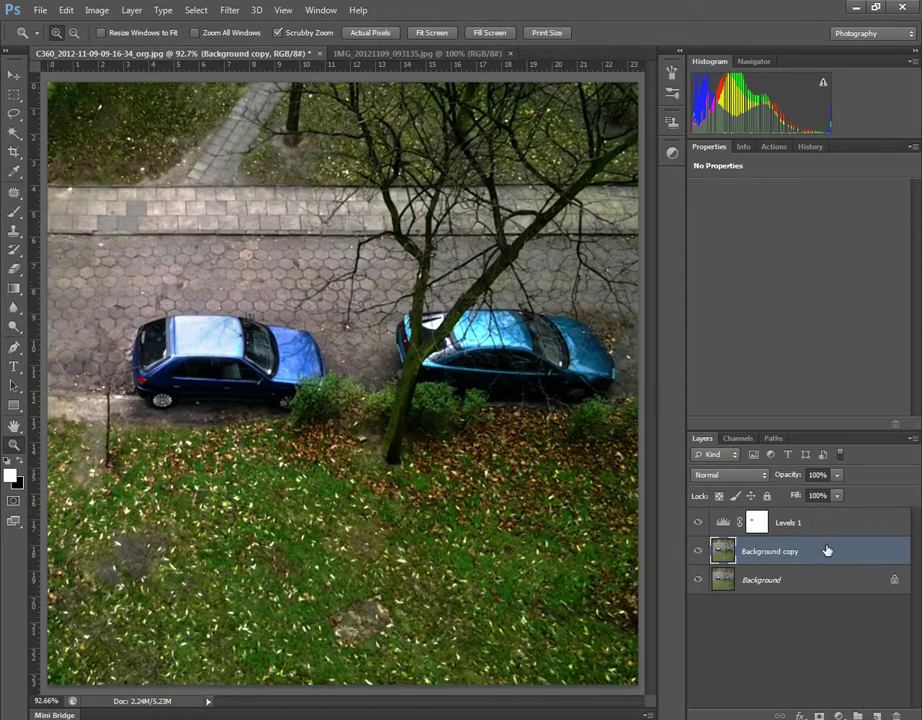
- Duplicate Background copy, naming the copy 'blur' and the original 'lenscorrection'
left_click_drag(831, 556, 877, 714)
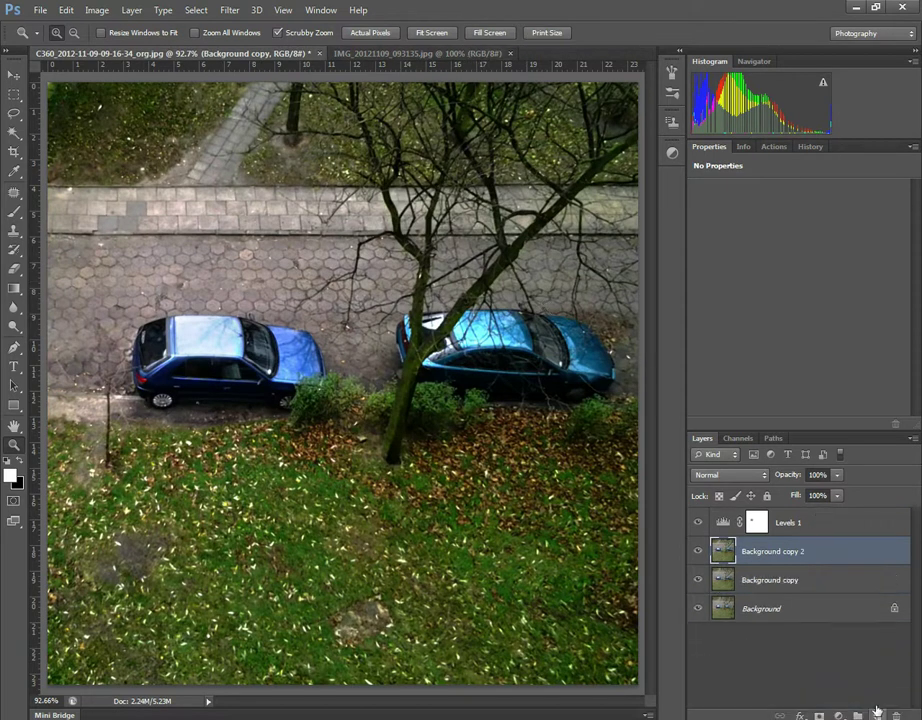
double_click(773, 550)
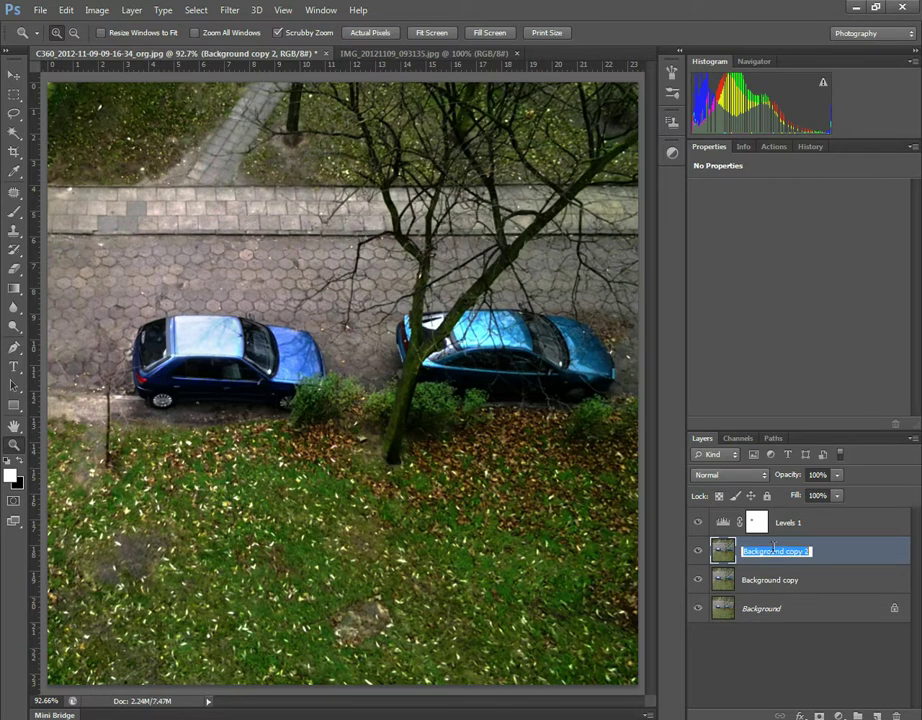
type("blur")
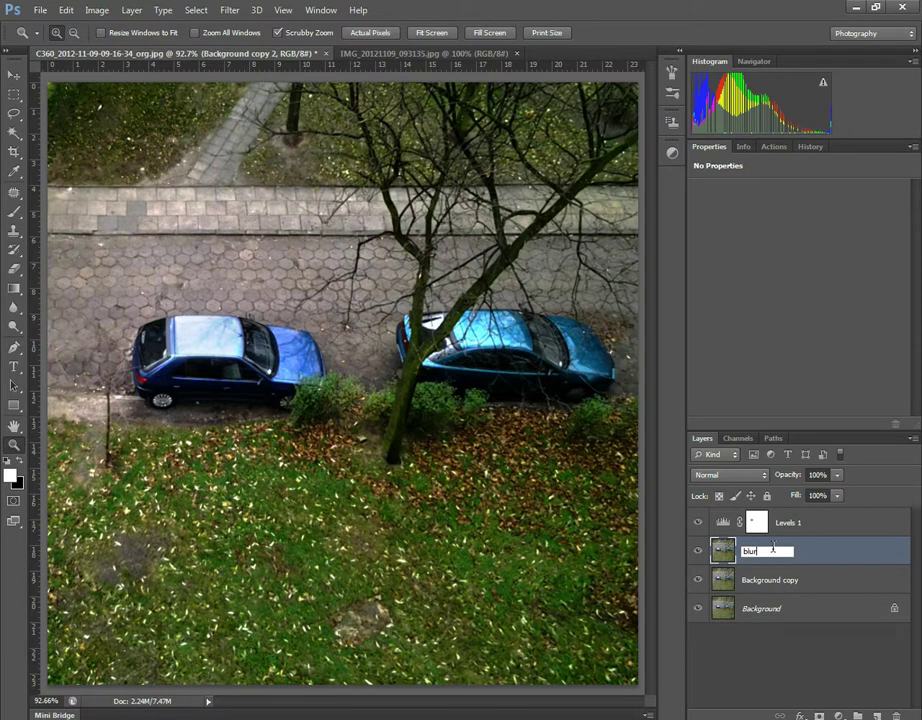
key("Return")
double_click(778, 590)
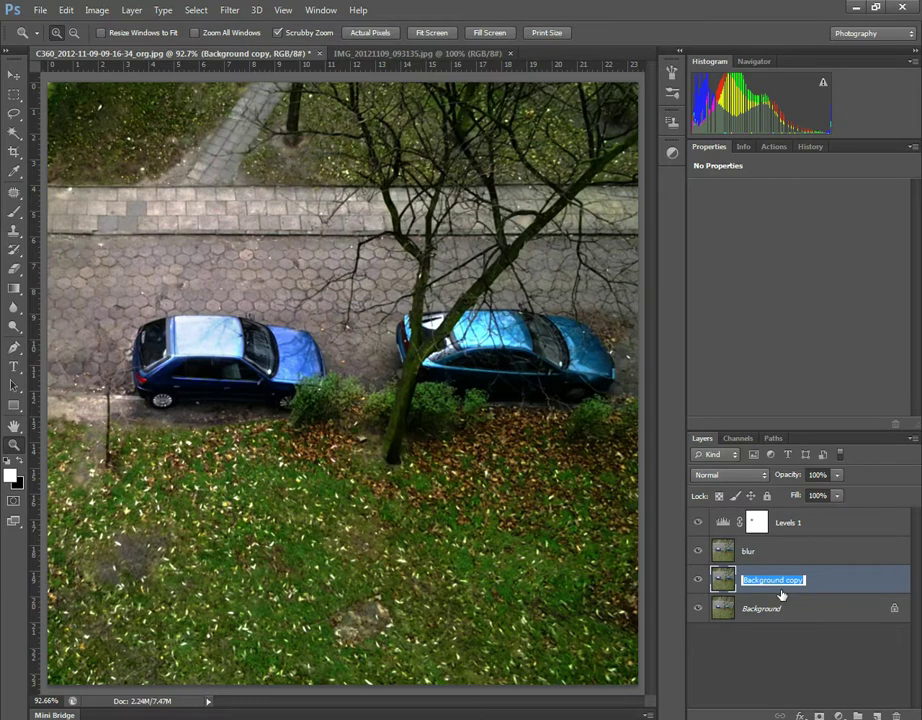
type("lenscorrection")
left_click(792, 552)
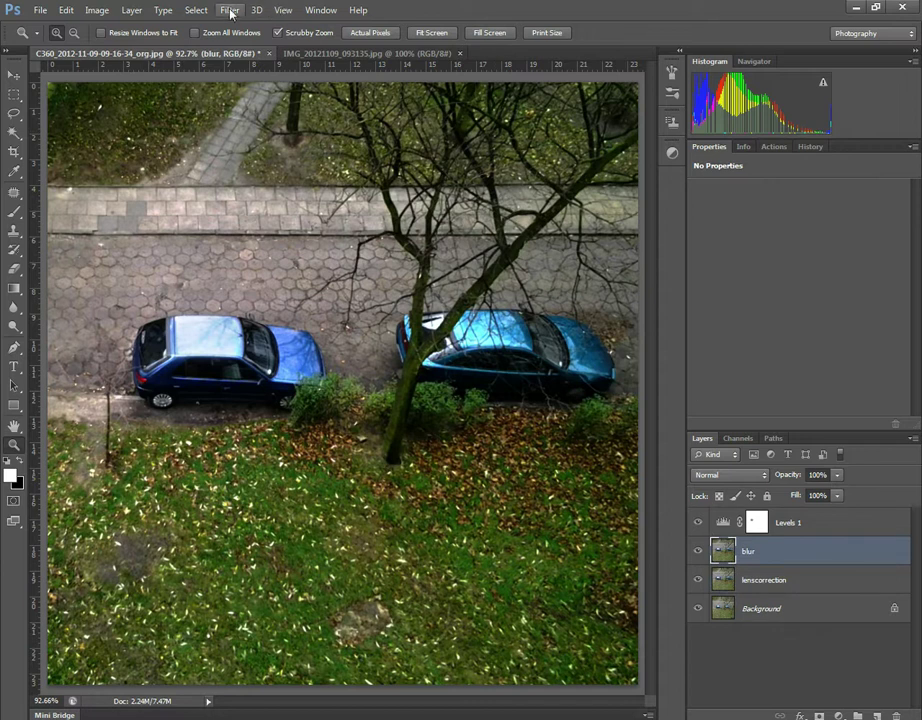
- Apply a Tilt-Shift blur and place the sharp focus band over the two cars
left_click(232, 10)
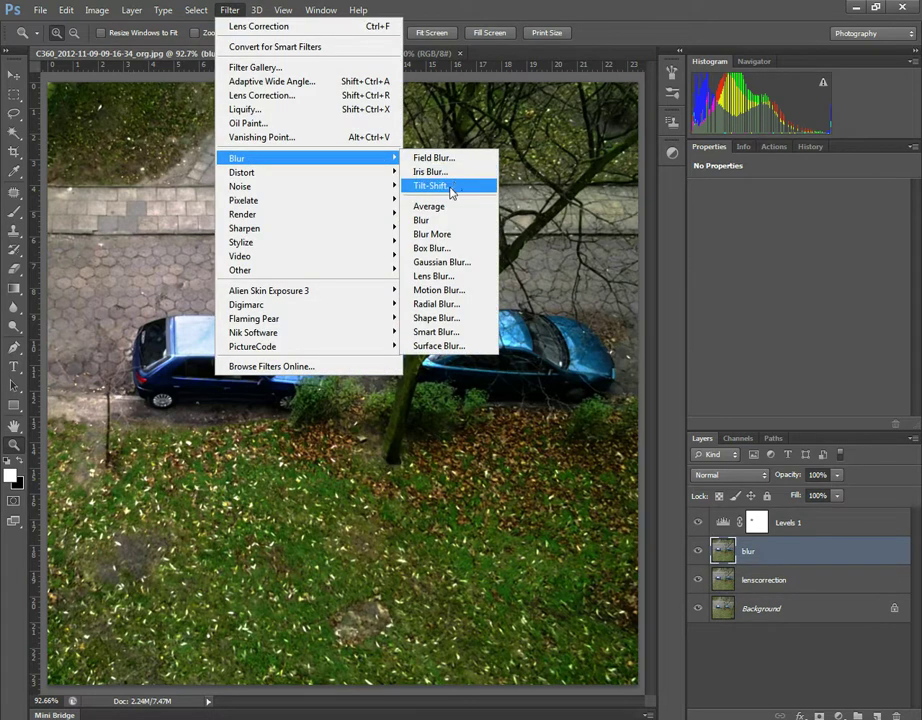
left_click(447, 185)
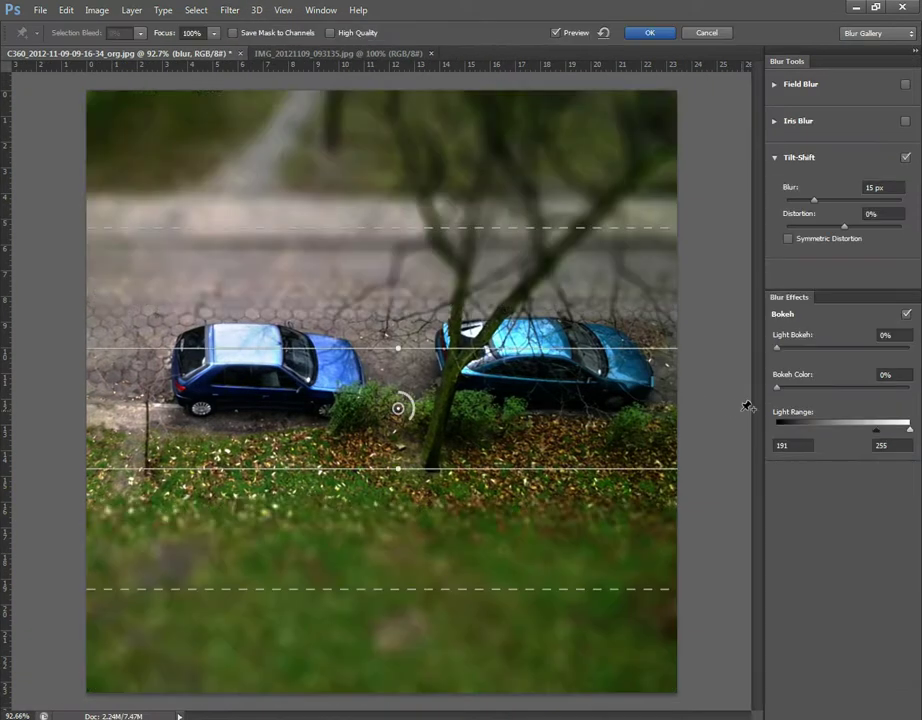
left_click_drag(400, 409, 405, 361)
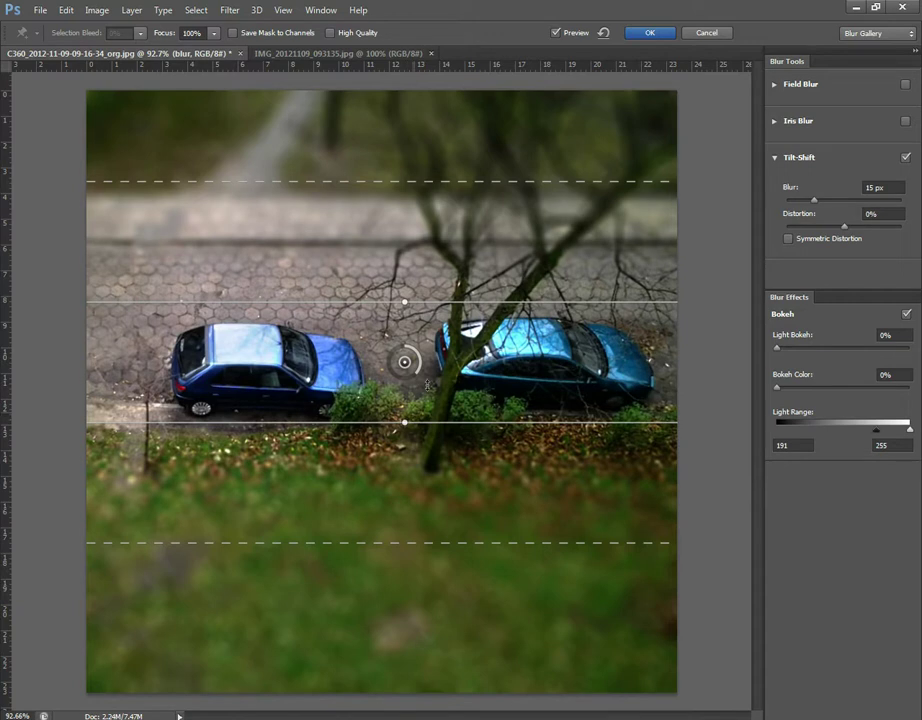
mouse_move(426, 384)
left_mouse_down()
mouse_move(401, 383)
mouse_move(409, 384)
left_mouse_up()
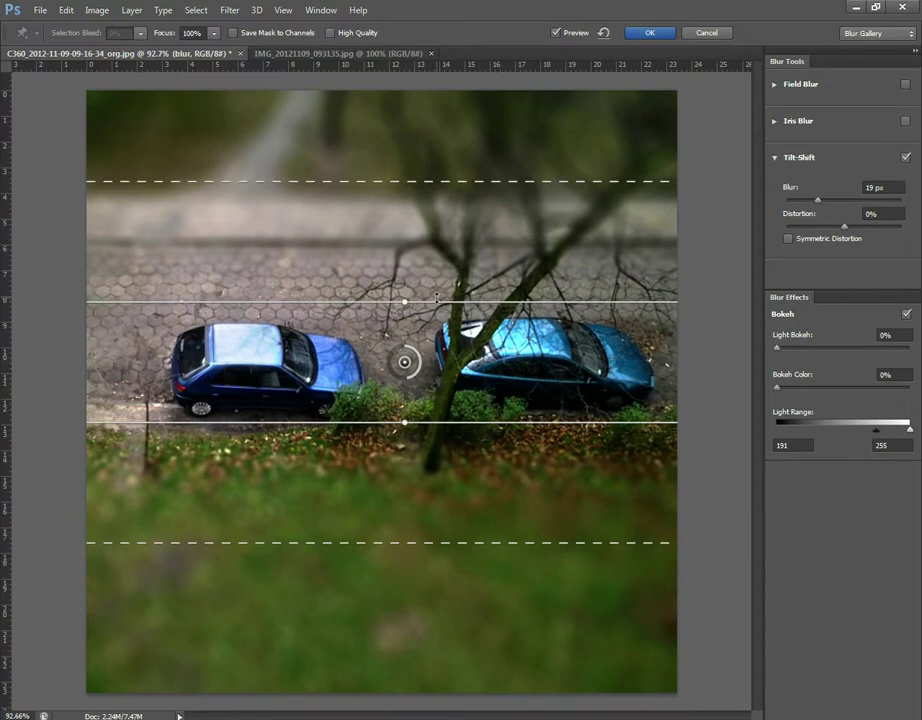
left_click_drag(436, 294, 436, 235)
left_click_drag(462, 422, 457, 455)
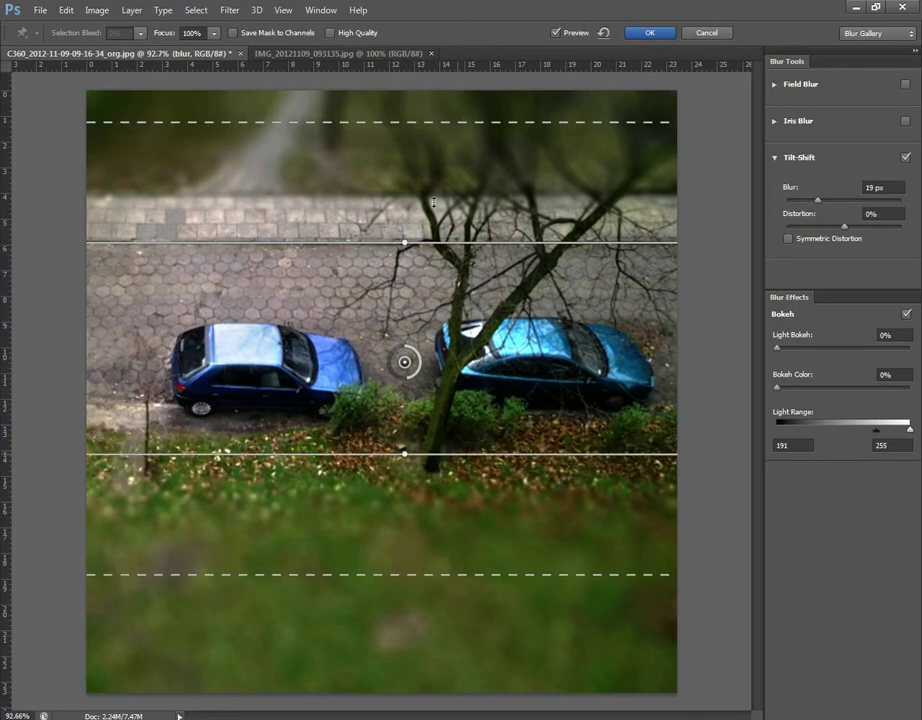
- Refine the focus and fade edges around the cars and set the blur to about 18 px
left_click_drag(476, 122, 476, 162)
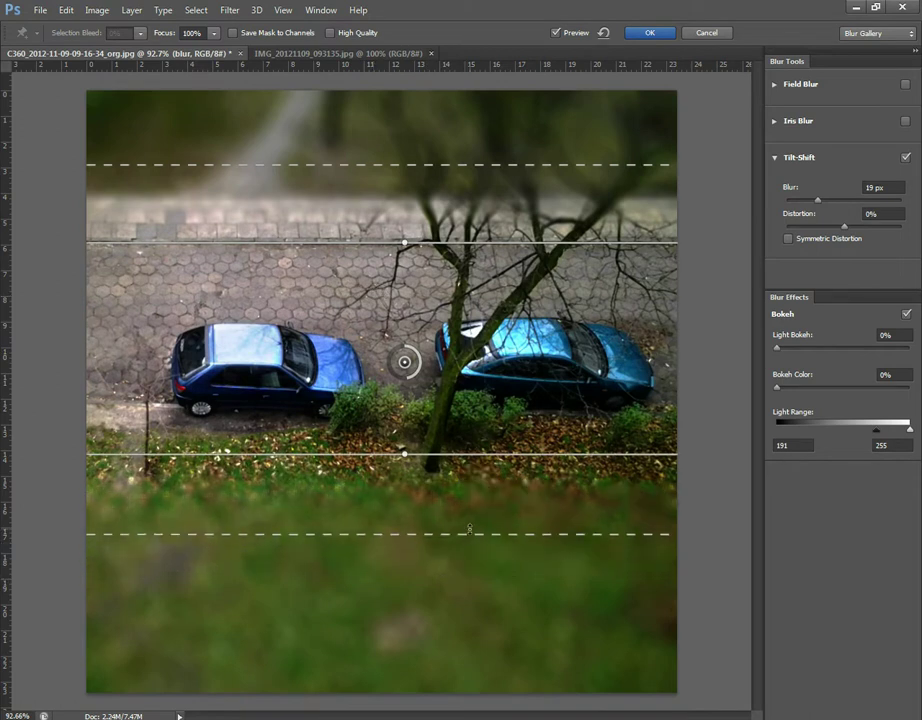
left_click_drag(469, 562, 478, 606)
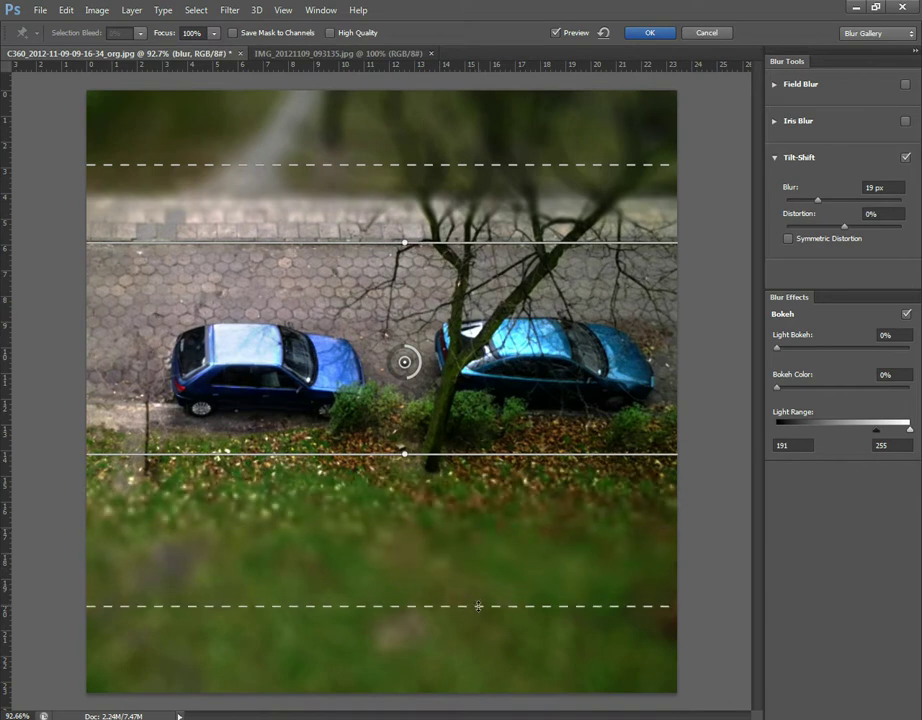
mouse_move(471, 186)
left_mouse_down()
mouse_move(473, 207)
mouse_move(473, 186)
left_mouse_up()
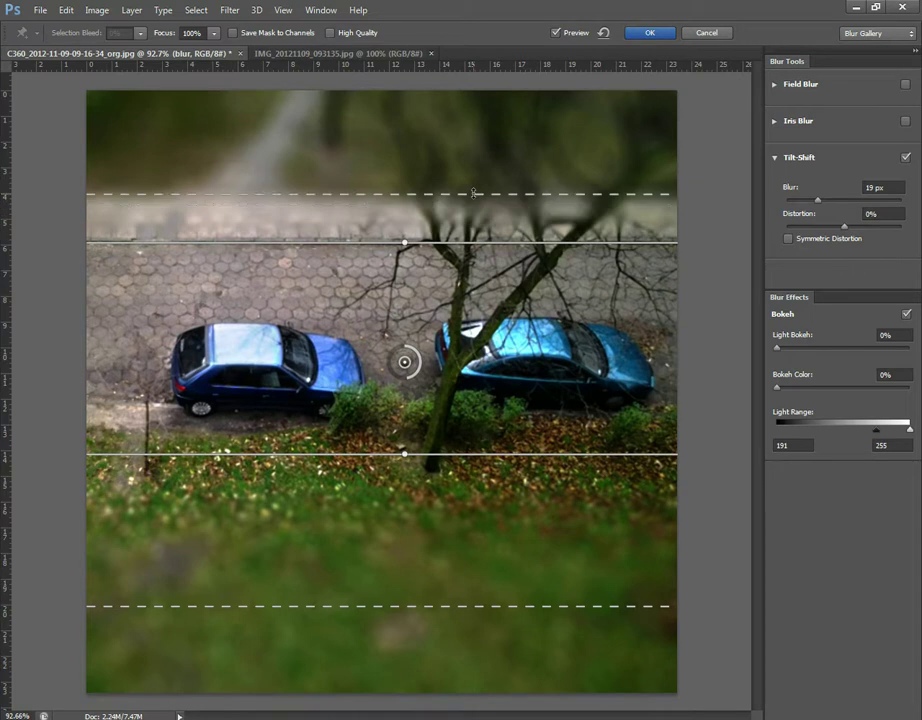
left_click_drag(481, 241, 480, 306)
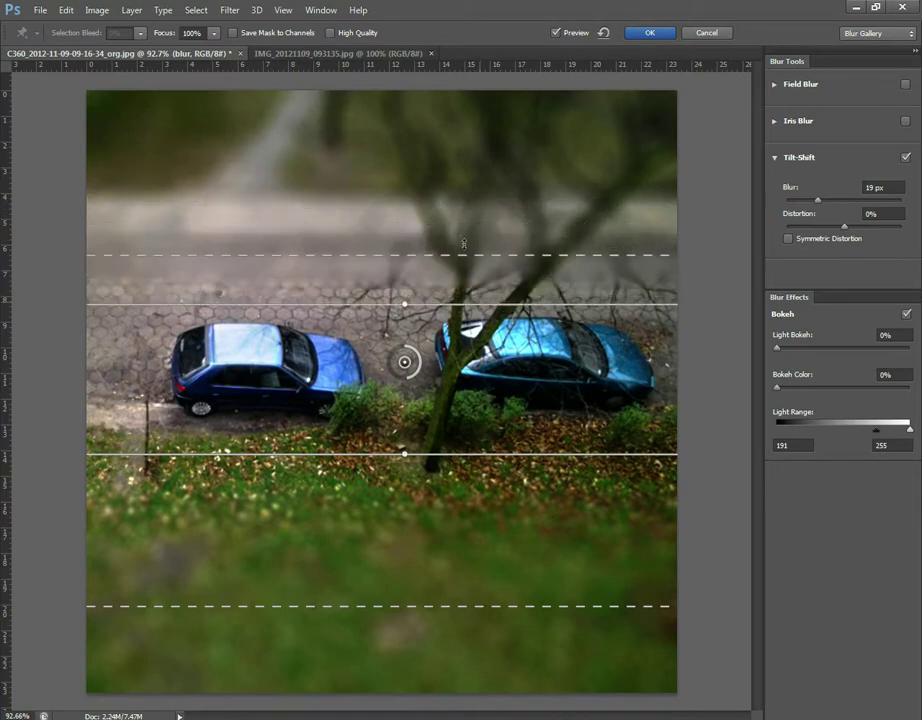
left_click_drag(469, 253, 488, 229)
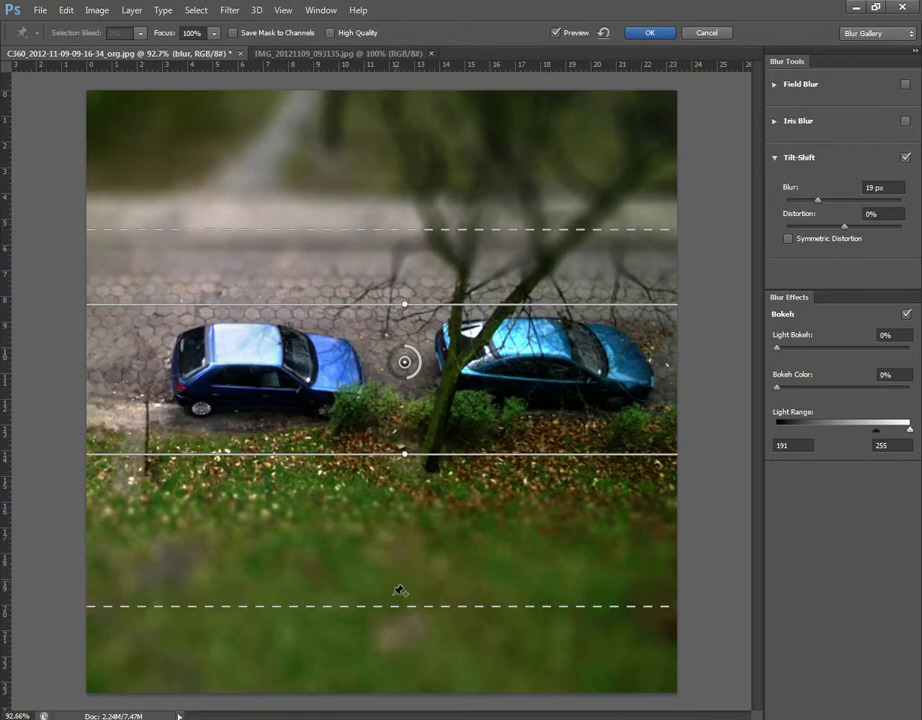
left_click_drag(394, 606, 394, 611)
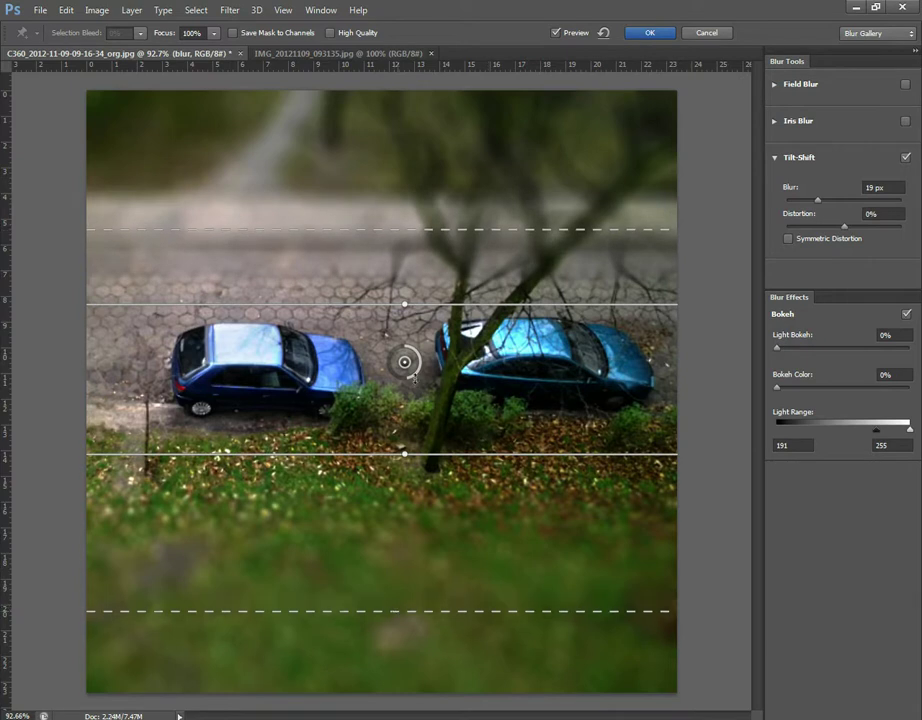
mouse_move(413, 377)
left_mouse_down()
mouse_move(401, 382)
mouse_move(409, 386)
left_mouse_up()
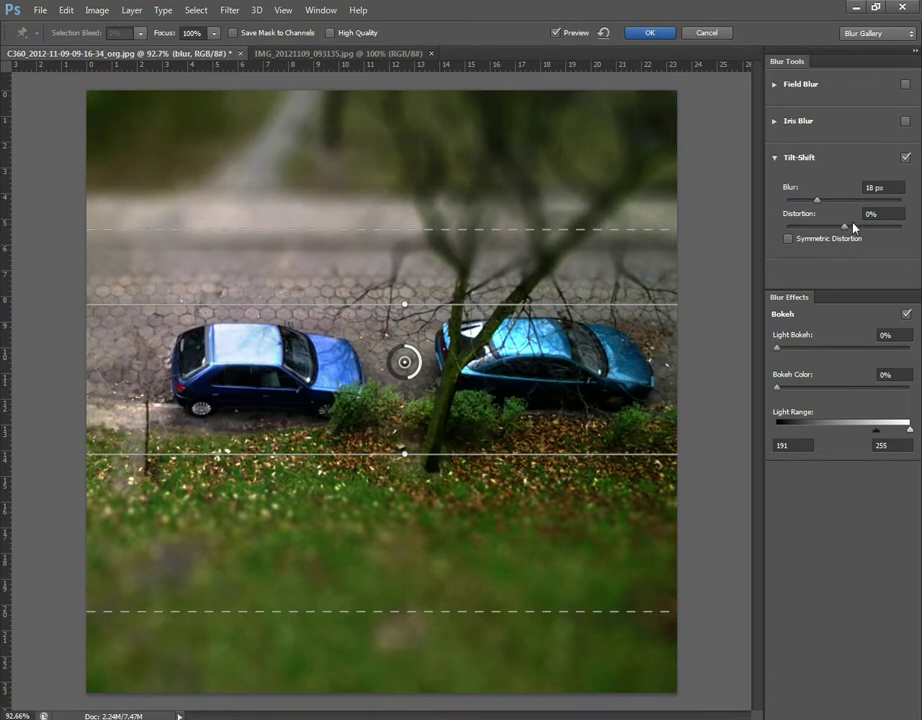
- Set Light Bokeh to 46% and Bokeh Color to 16%, then apply the tilt-shift blur
left_click(777, 349)
left_click_drag(777, 348, 919, 357)
mouse_move(843, 357)
left_mouse_down()
mouse_move(854, 355)
mouse_move(843, 361)
left_mouse_up()
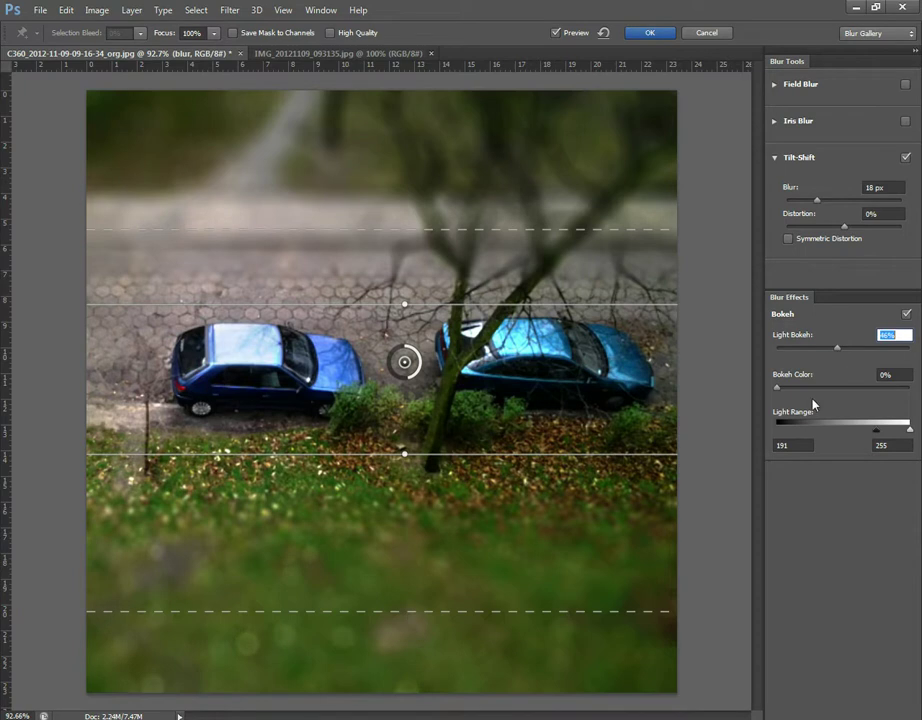
left_click_drag(777, 388, 801, 390)
left_click_drag(876, 390, 858, 390)
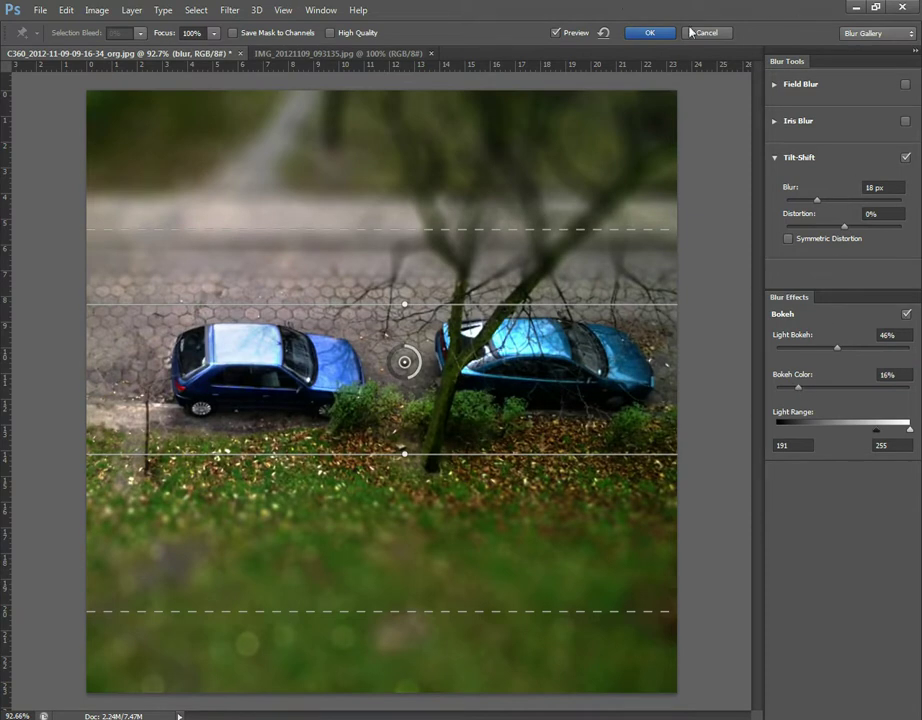
left_click(649, 33)
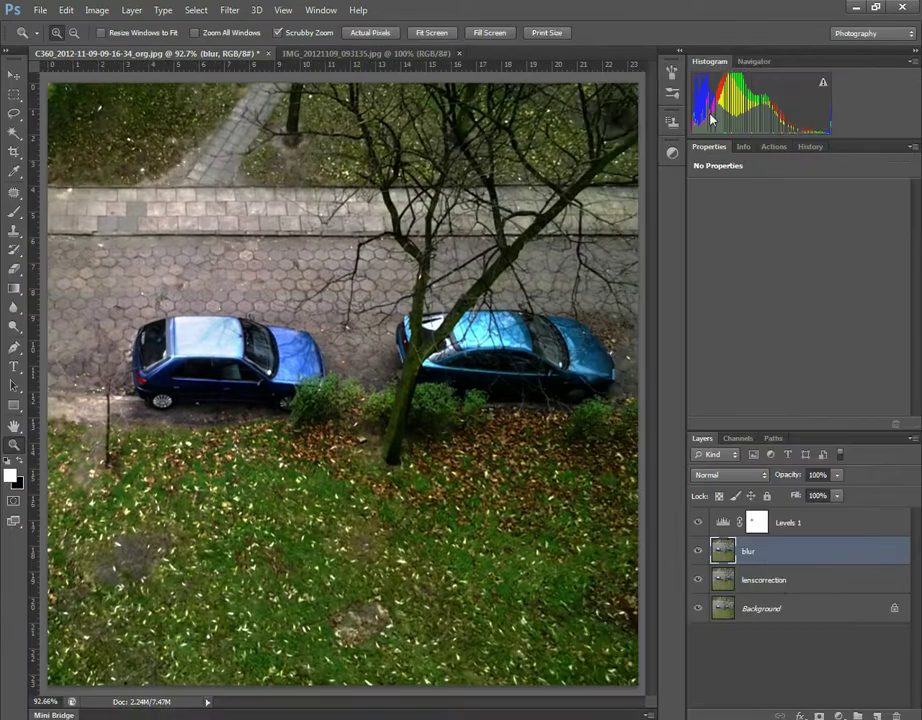
- Duplicate the blur layer in Overlay mode and mask it out across the cars with a 500 px brush
left_click_drag(778, 562, 857, 716)
left_click(729, 475)
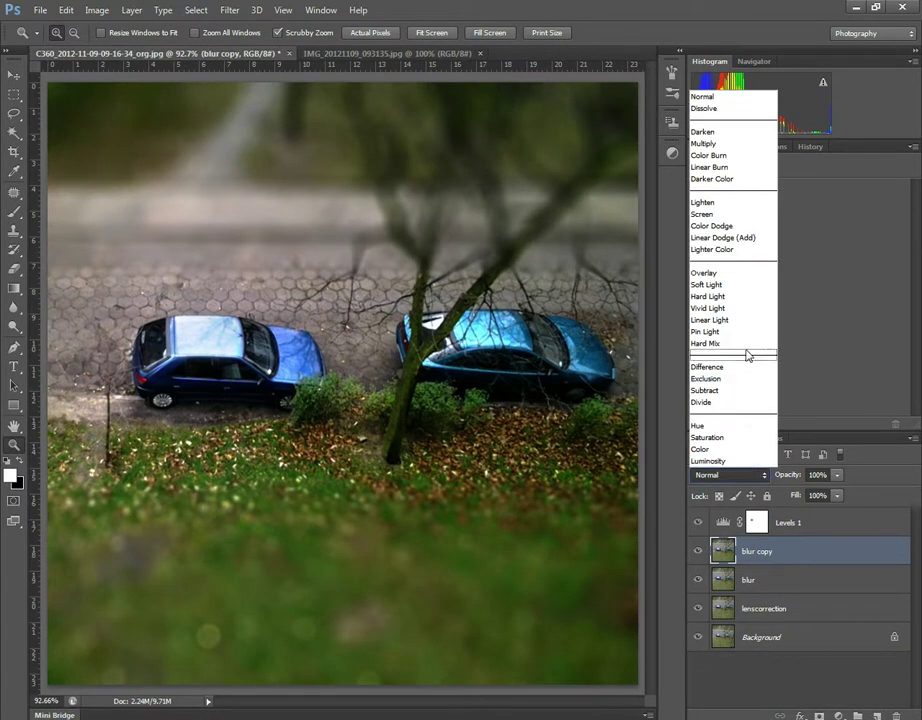
left_click(745, 273)
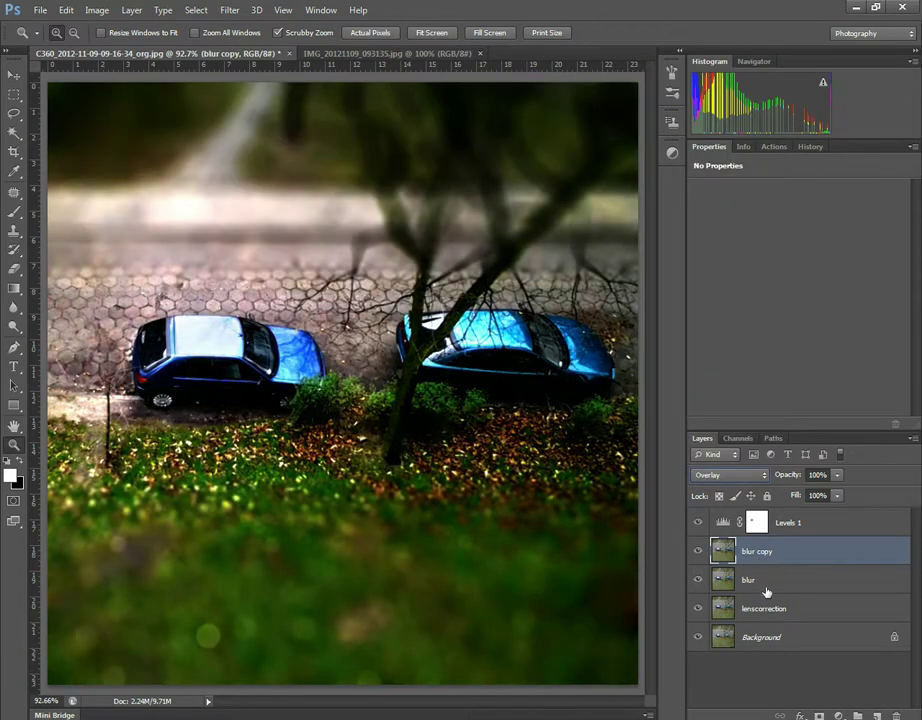
left_click(820, 715)
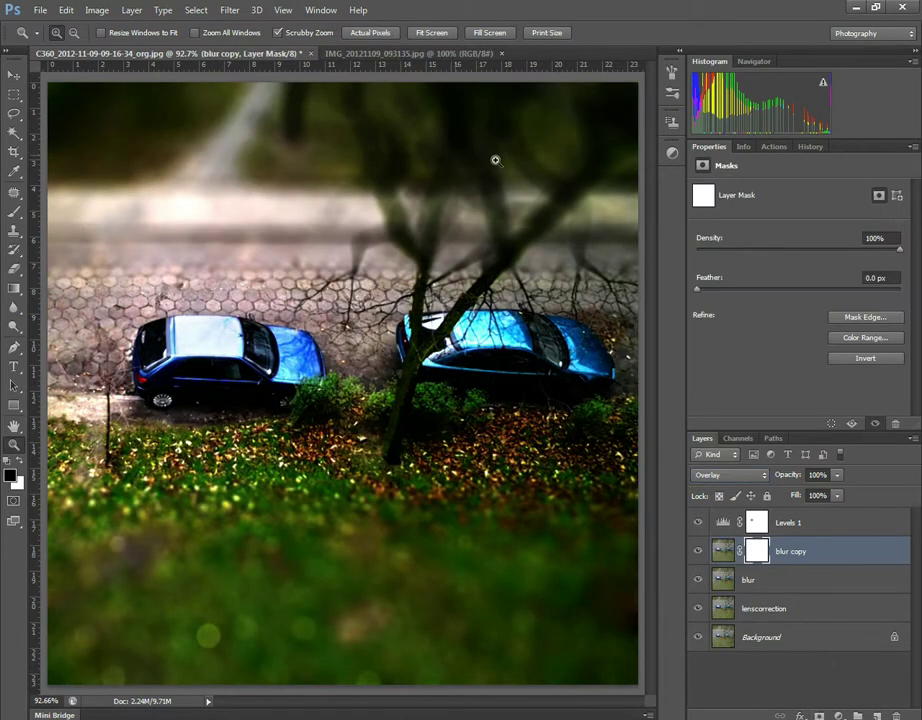
left_click(14, 212)
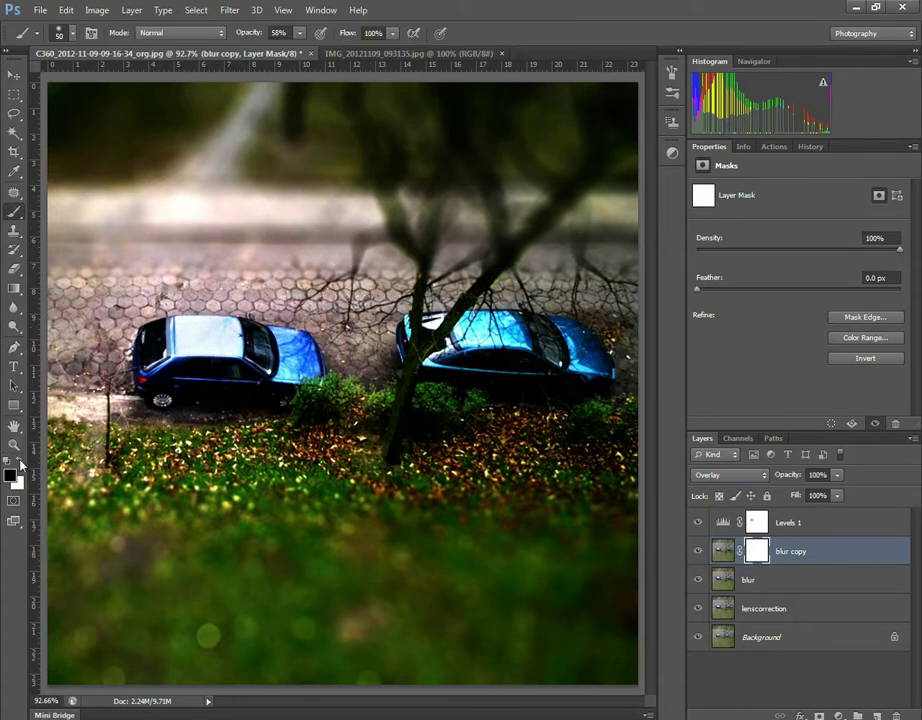
key("bracketright")
key("bracketright")
key("bracketright")
key("bracketright")
key("bracketright")
key("bracketright")
key("bracketright")
key("bracketright")
key("bracketright")
key("bracketright")
key("bracketright")
key("bracketright")
key("bracketright")
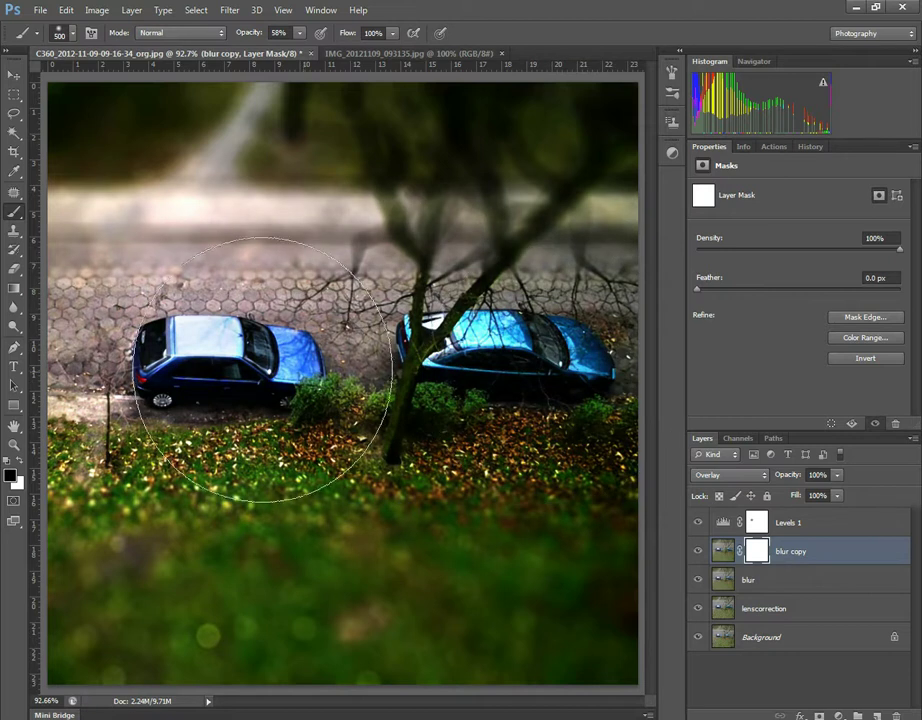
mouse_move(125, 380)
left_mouse_down()
mouse_move(671, 373)
mouse_move(361, 359)
mouse_move(157, 385)
mouse_move(248, 380)
left_mouse_up()
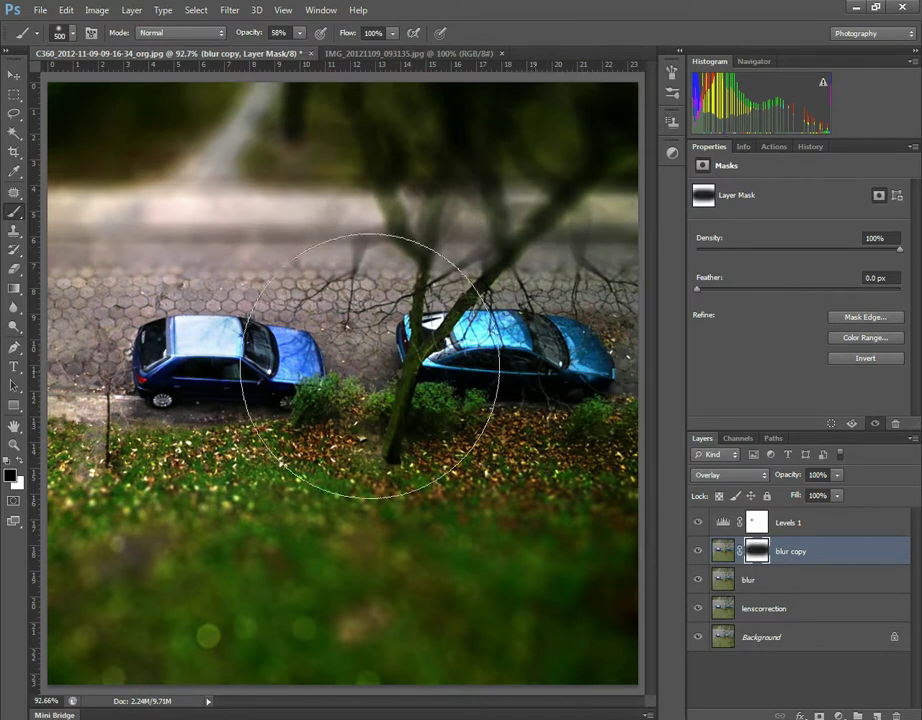
- Add a Curves layer above Levels 1 with an S-curve: midtones raised, shadows pulled down
left_click(812, 526)
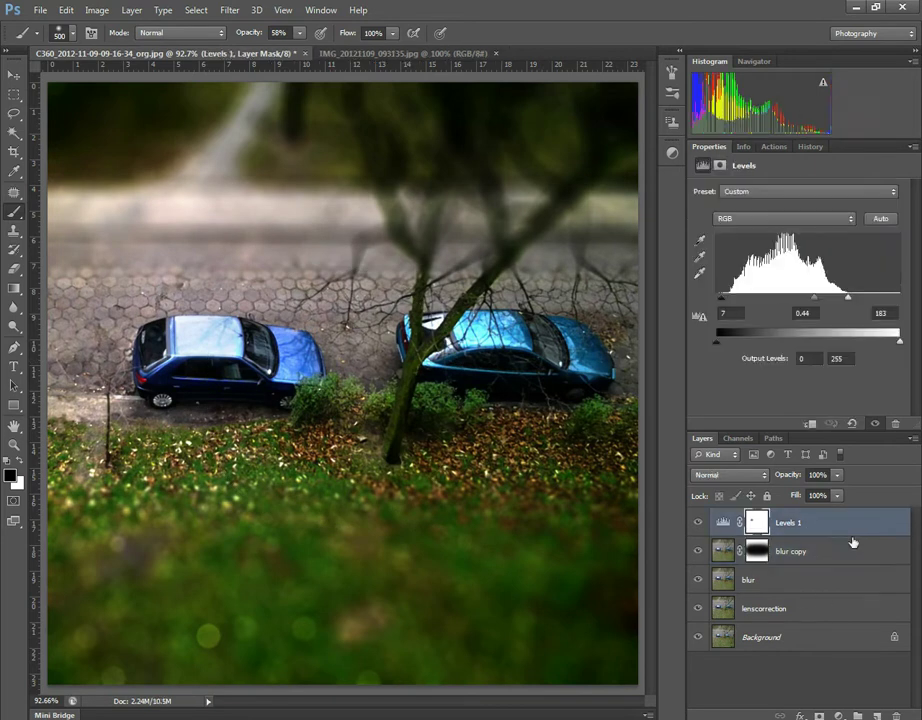
left_click(780, 582)
left_click(792, 556)
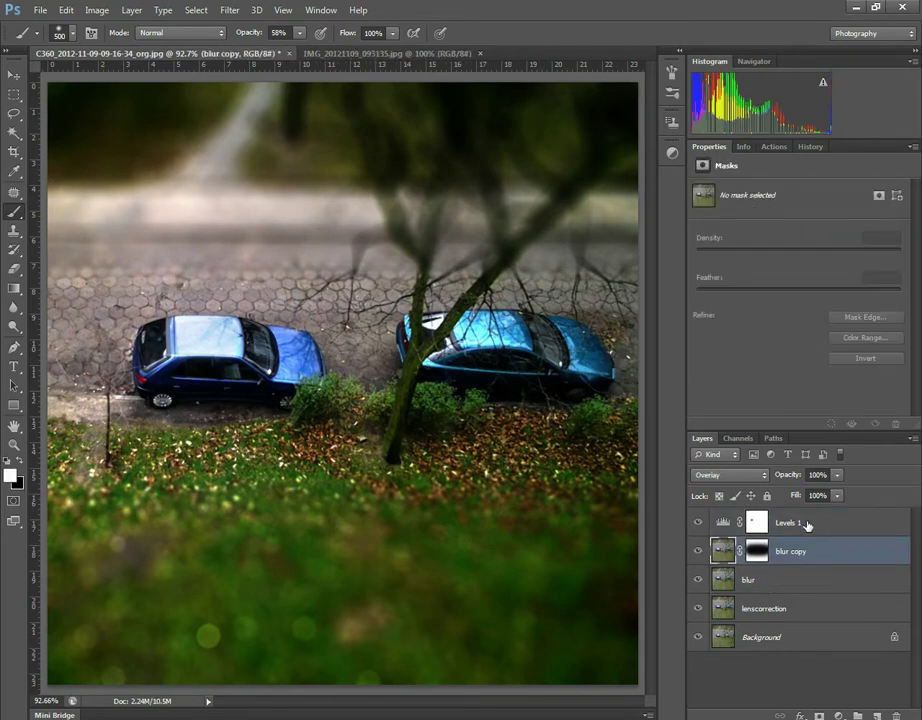
left_click(808, 526)
left_click(838, 716)
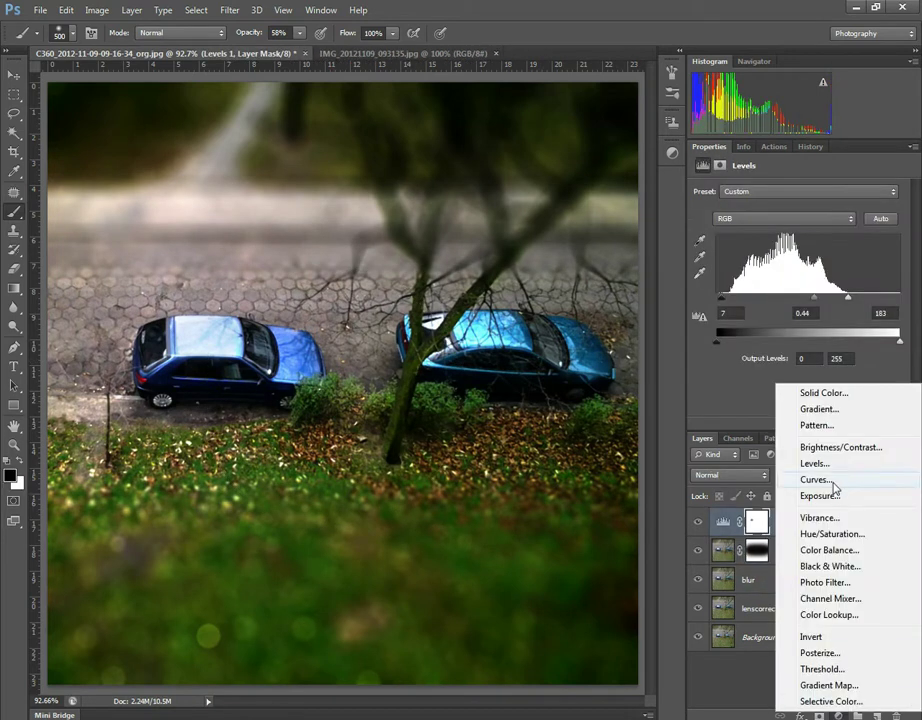
left_click(815, 480)
left_click_drag(812, 310, 803, 297)
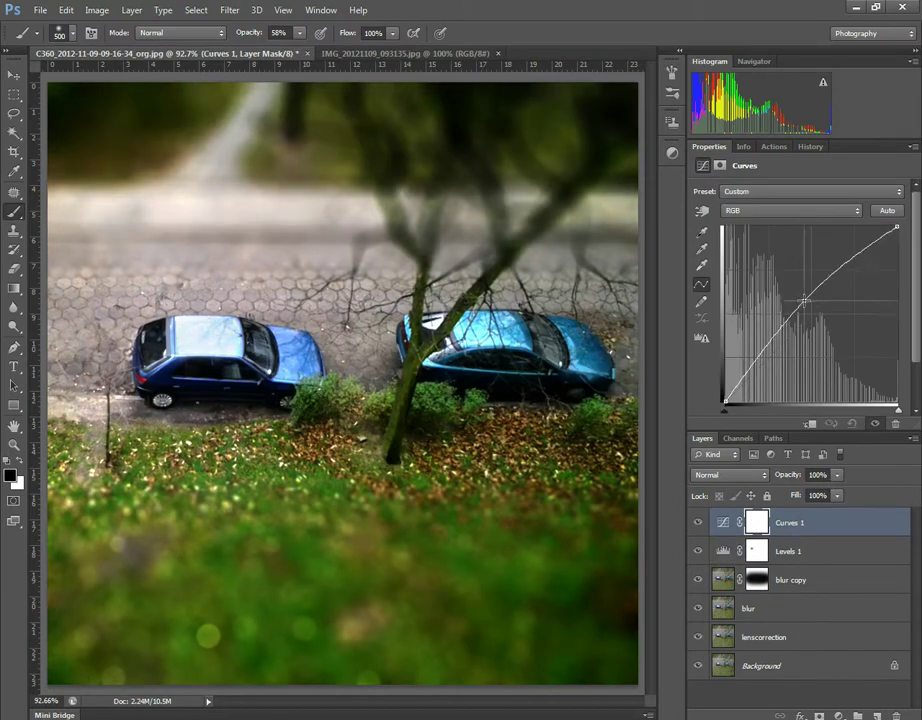
left_click_drag(752, 368, 756, 372)
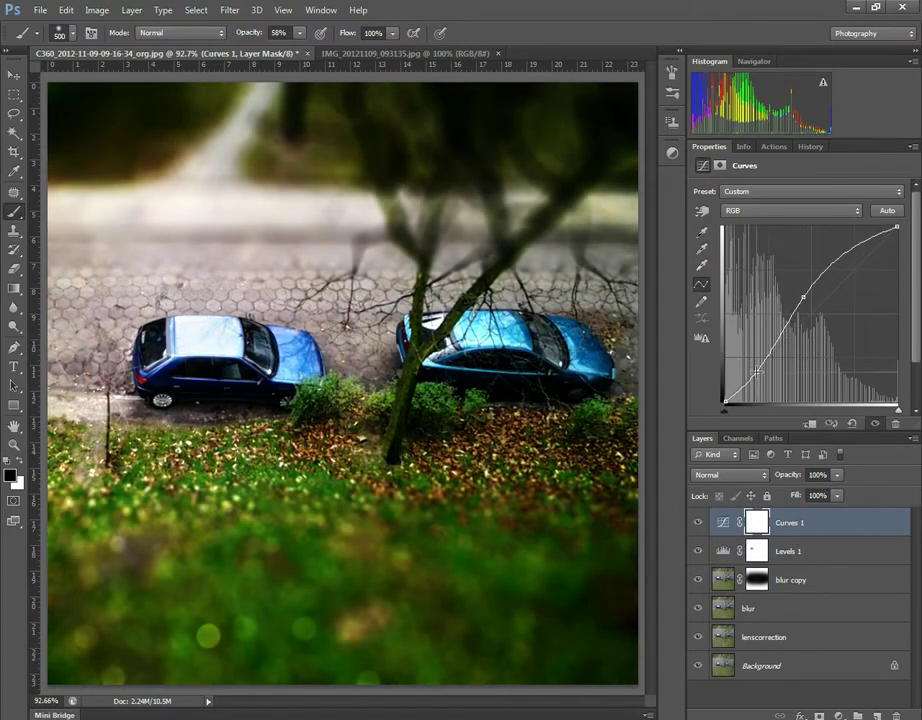
left_click_drag(847, 248, 872, 244)
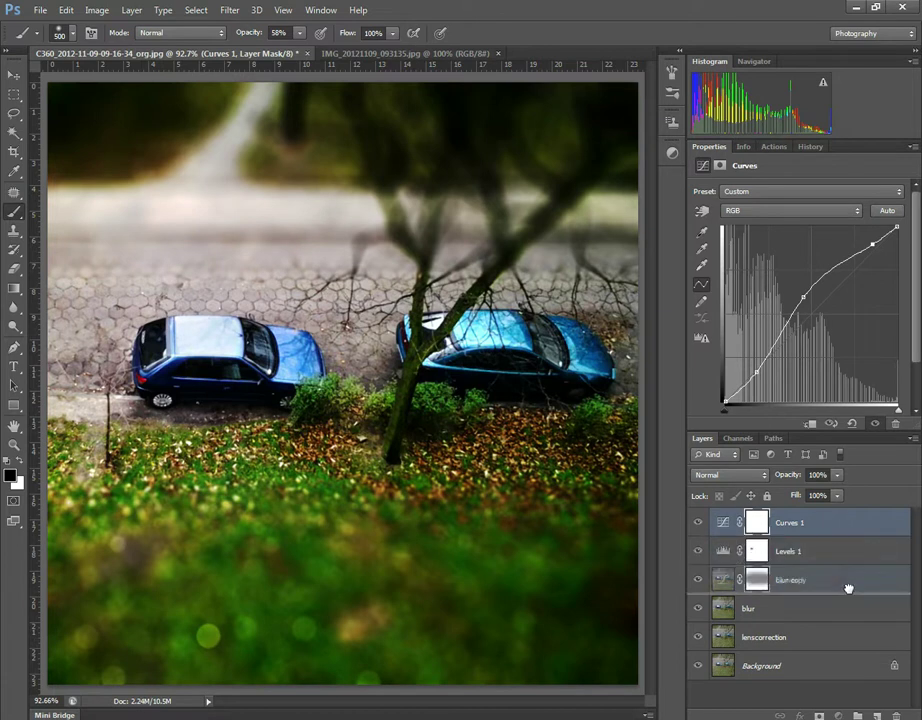
- Add a Curves 2 adjustment with the curve bowed upward to brighten the photo
left_click(840, 716)
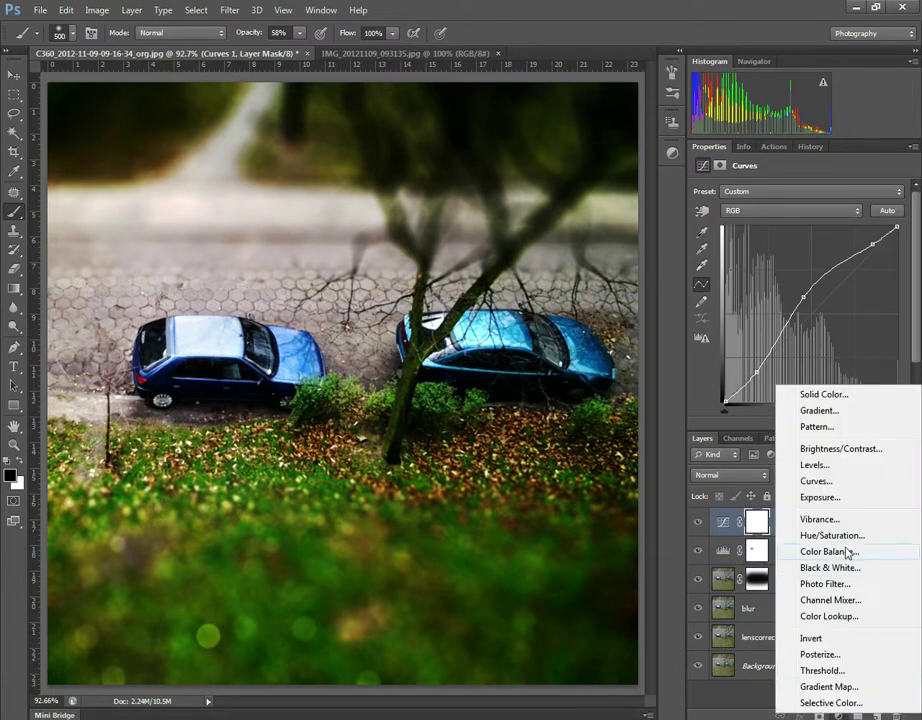
left_click(828, 480)
left_click_drag(810, 313, 802, 283)
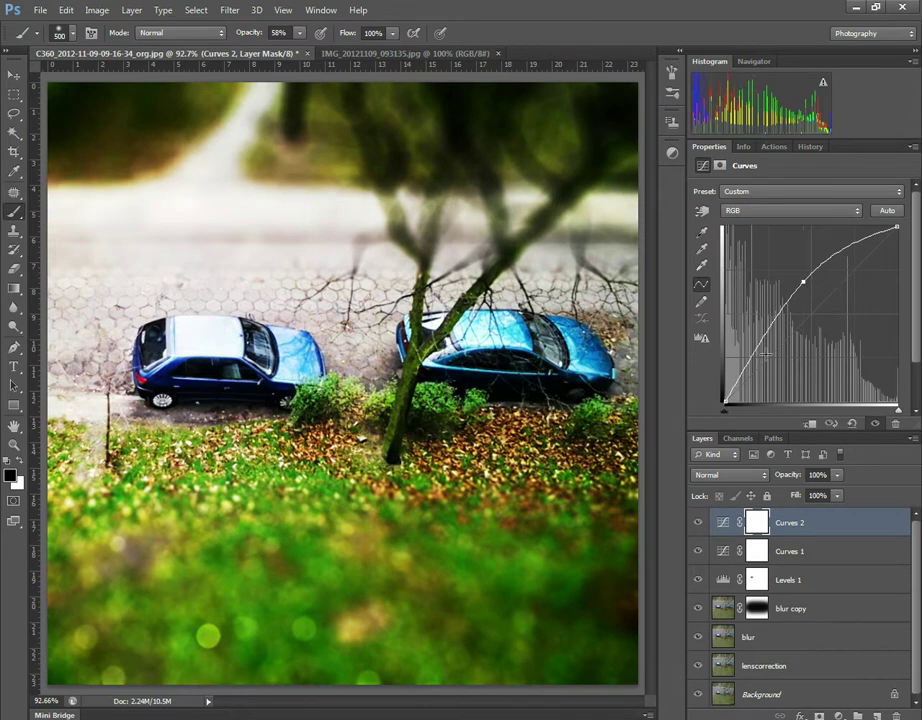
left_click_drag(757, 350, 759, 351)
- Lower Curves 2 to 58% opacity and paint its mask dark across the cars
left_click(838, 475)
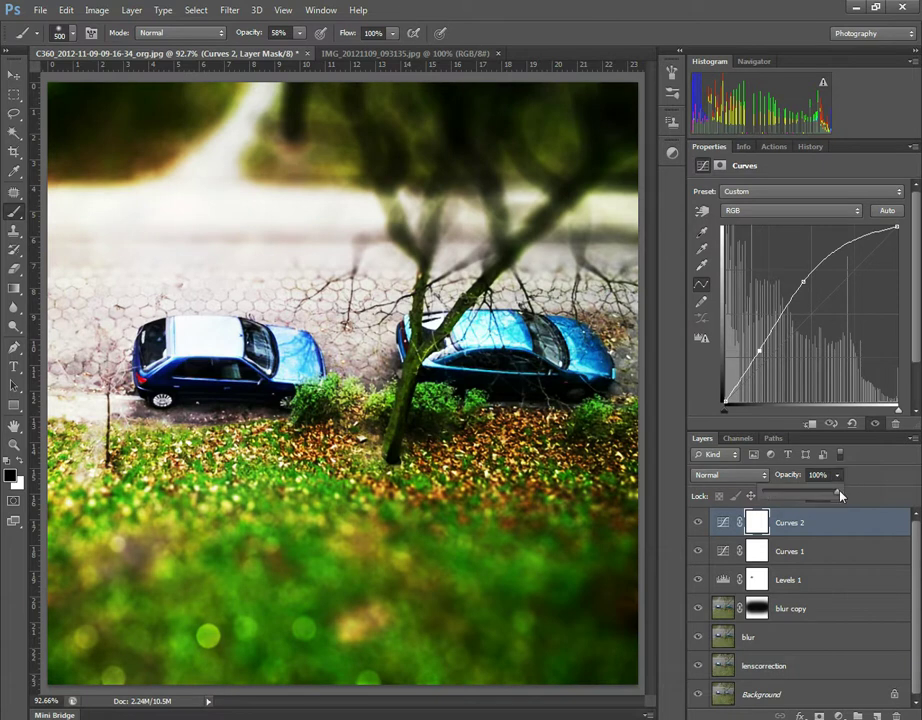
left_click_drag(820, 496, 806, 494)
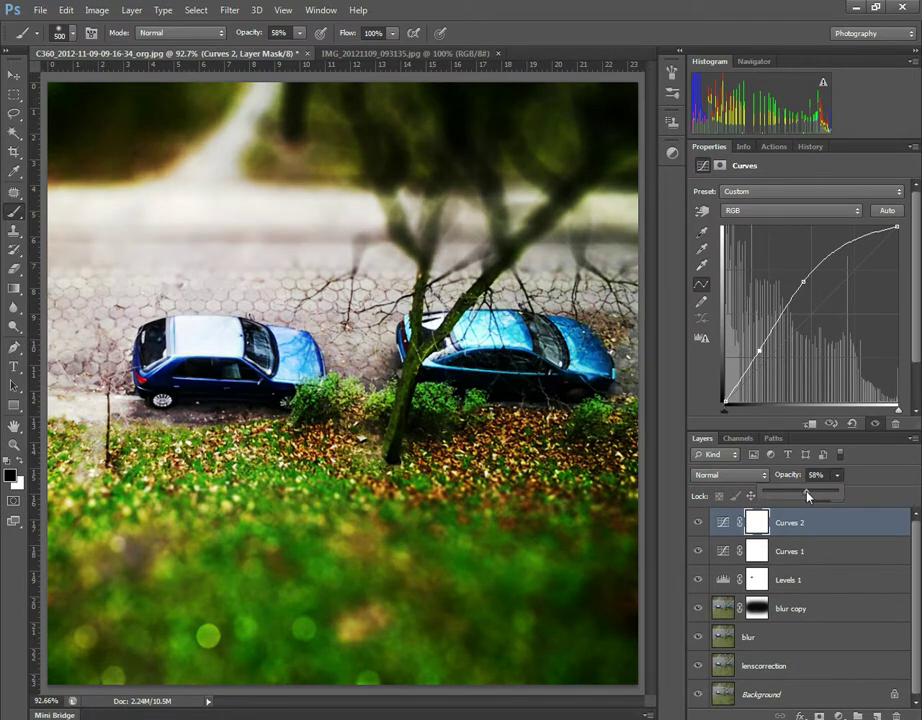
left_click(757, 522)
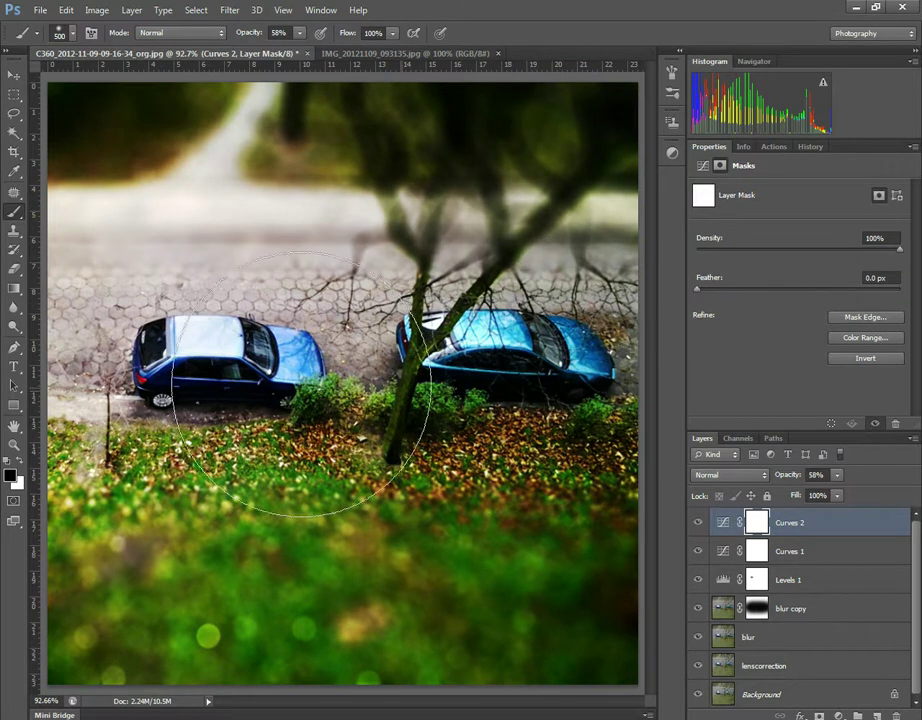
mouse_move(175, 385)
left_mouse_down()
mouse_move(65, 388)
mouse_move(545, 401)
left_mouse_up()
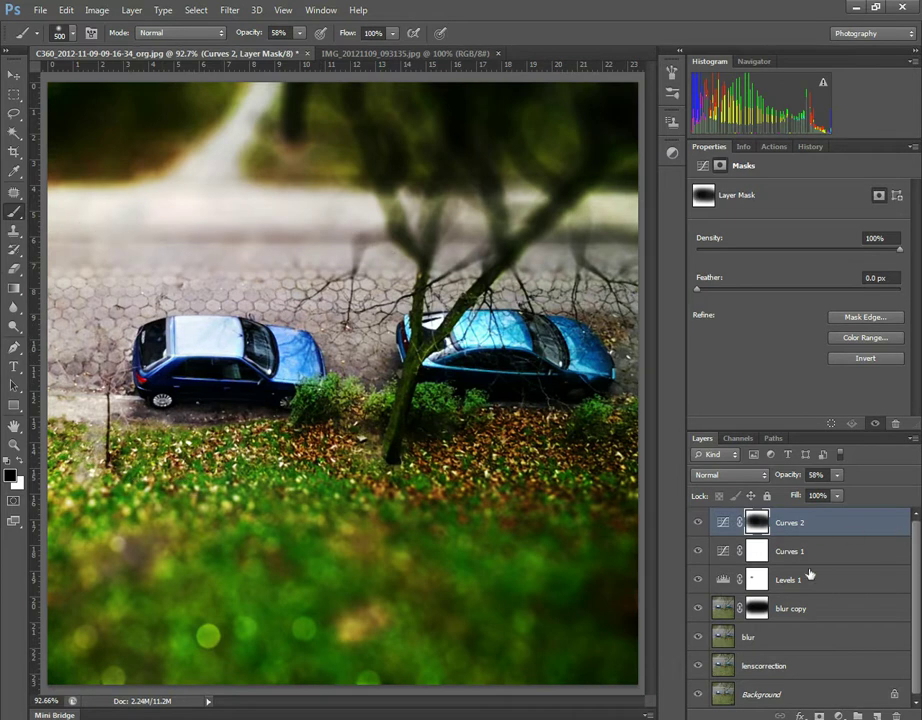
- Try a Hue/Saturation and a Selective Color adjustment, deleting both
left_click(838, 716)
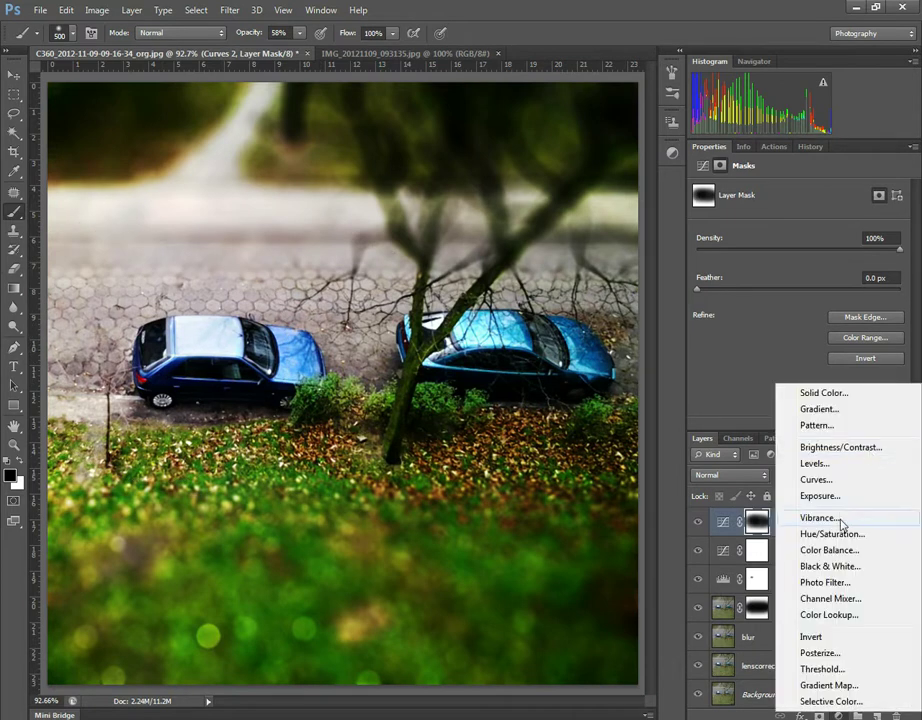
left_click(840, 534)
left_click_drag(855, 534, 895, 716)
left_click(819, 716)
left_click(810, 704)
left_click_drag(862, 537, 895, 716)
- Add a Vibrance adjustment with vibrance +52 and saturation -2
left_click(838, 716)
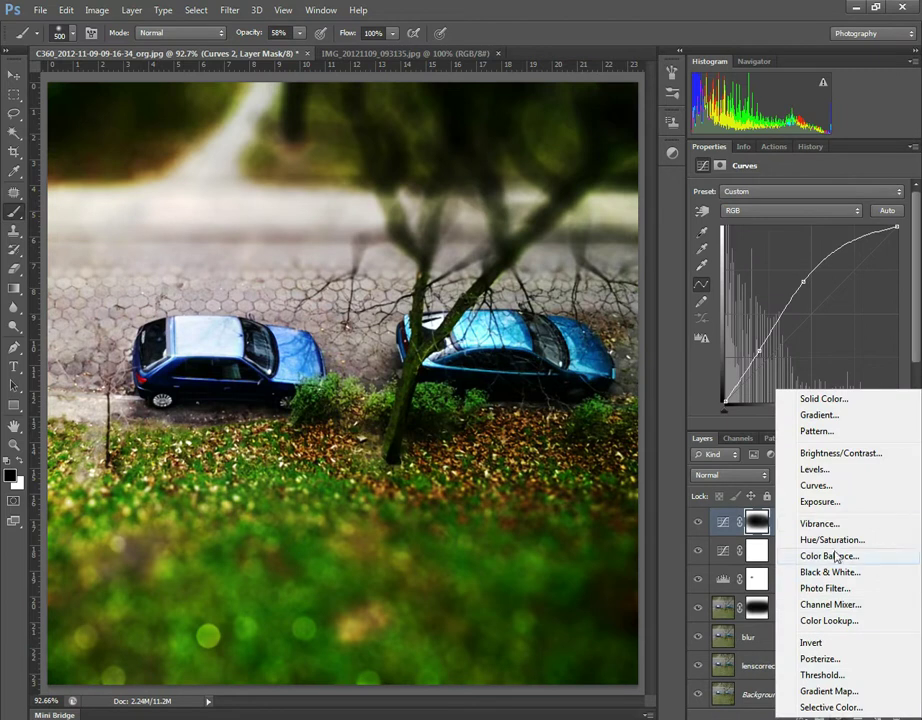
left_click(819, 523)
left_click_drag(800, 208, 853, 208)
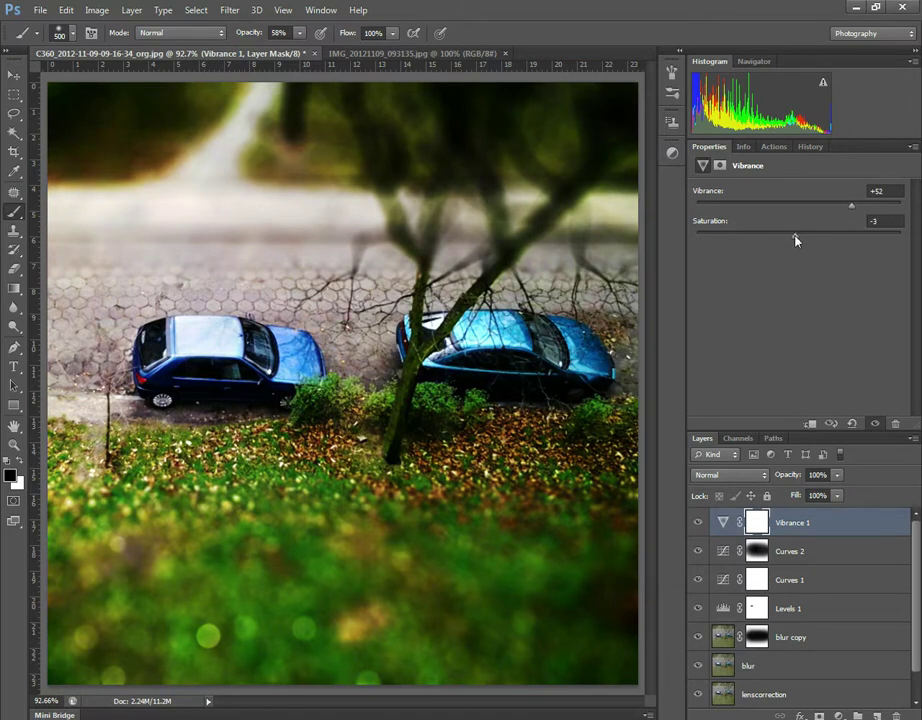
left_click_drag(797, 240, 800, 241)
left_click(802, 551)
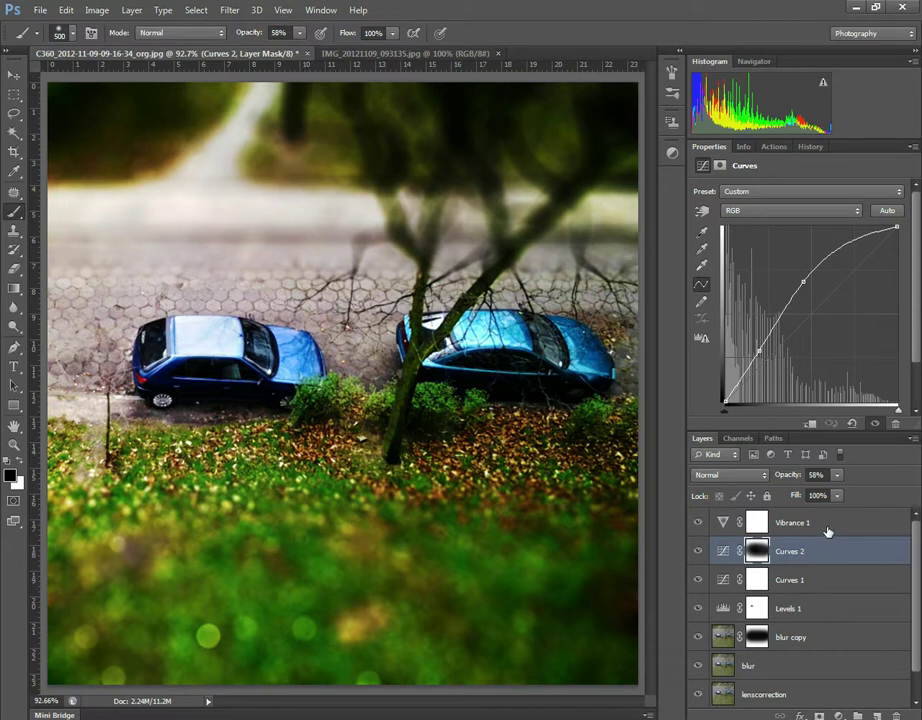
left_click(838, 716)
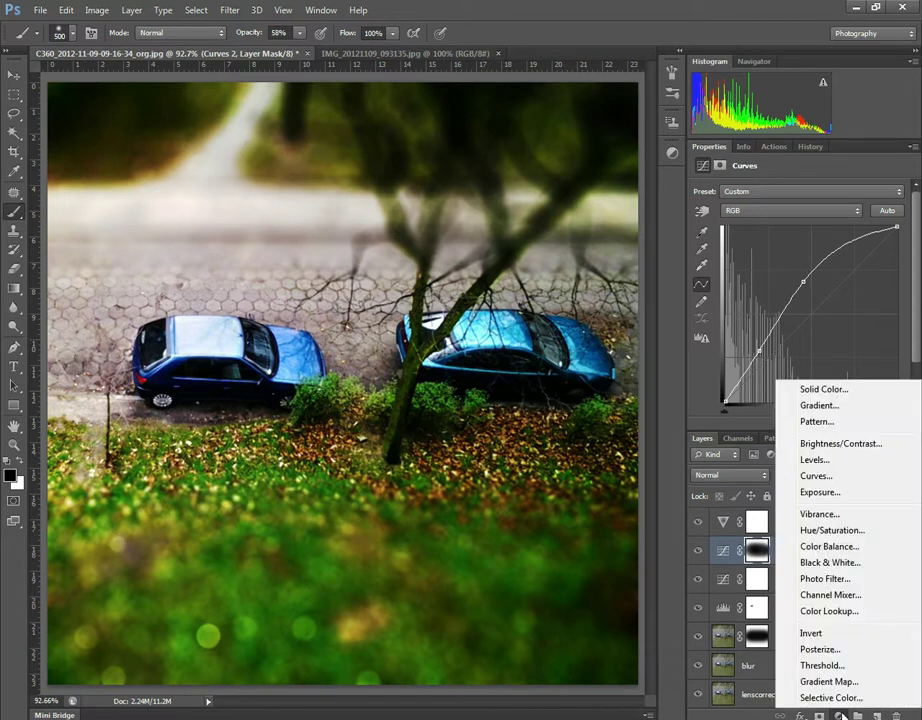
- Add a Curves 3 adjustment above Curves 2, raising highlights and holding shadows
left_click(815, 476)
mouse_move(809, 316)
left_mouse_down()
mouse_move(800, 294)
mouse_move(807, 299)
left_mouse_up()
left_click(854, 257)
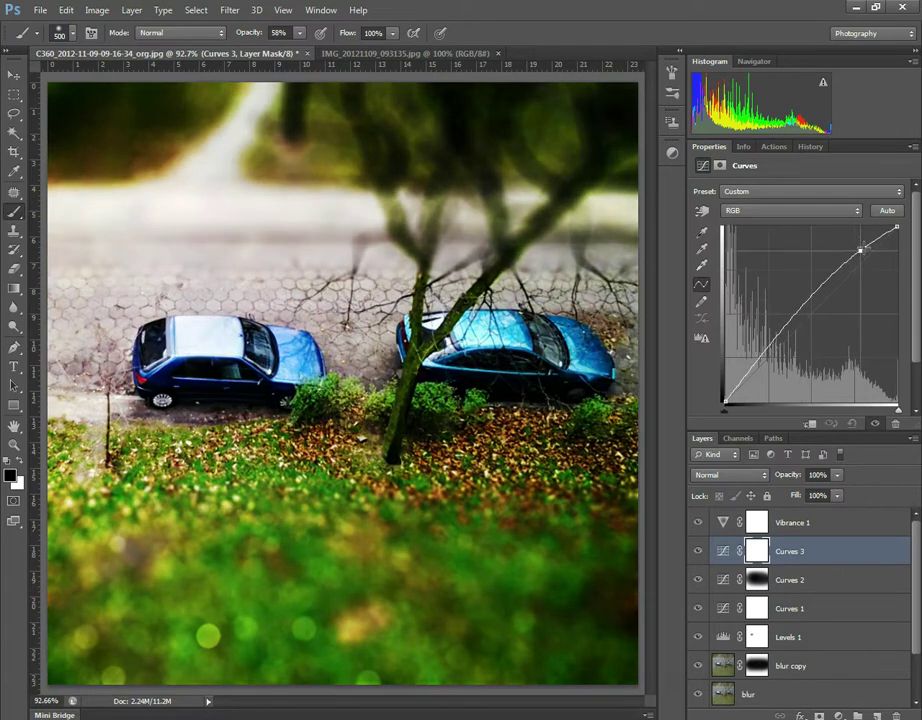
left_click_drag(854, 257, 865, 242)
left_click_drag(783, 326, 768, 357)
mouse_move(767, 352)
left_mouse_down()
mouse_move(762, 325)
mouse_move(771, 350)
left_mouse_up()
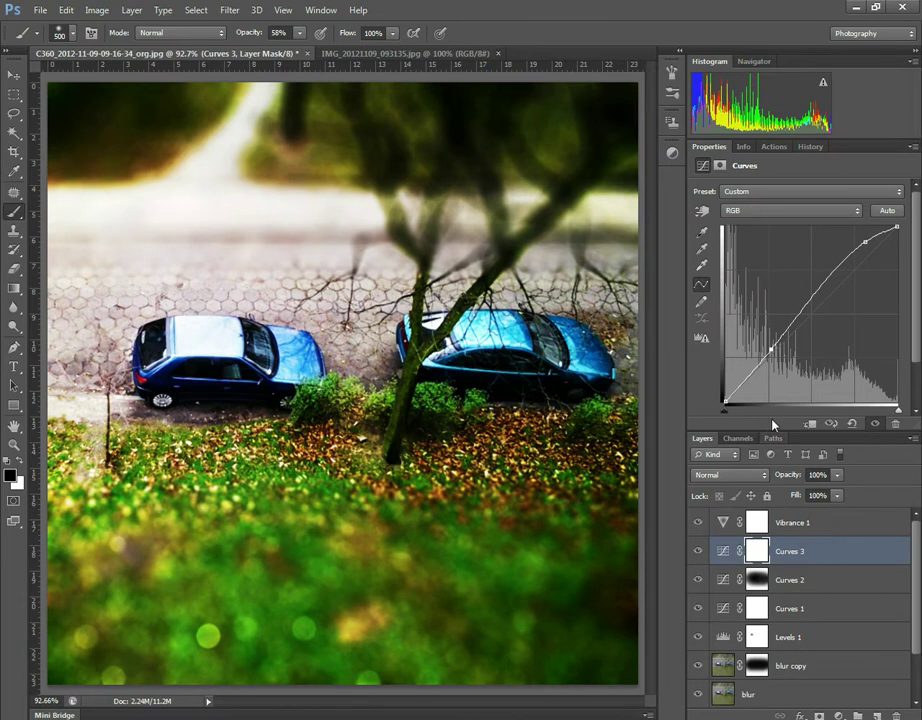
- Paint the Curves 3 mask dark across the band around the cars
left_click(757, 551)
mouse_move(144, 309)
left_mouse_down()
mouse_move(494, 329)
mouse_move(257, 278)
left_mouse_up()
mouse_move(180, 356)
left_mouse_down()
mouse_move(150, 330)
mouse_move(622, 360)
mouse_move(228, 367)
mouse_move(170, 310)
mouse_move(523, 381)
mouse_move(335, 368)
left_mouse_up()
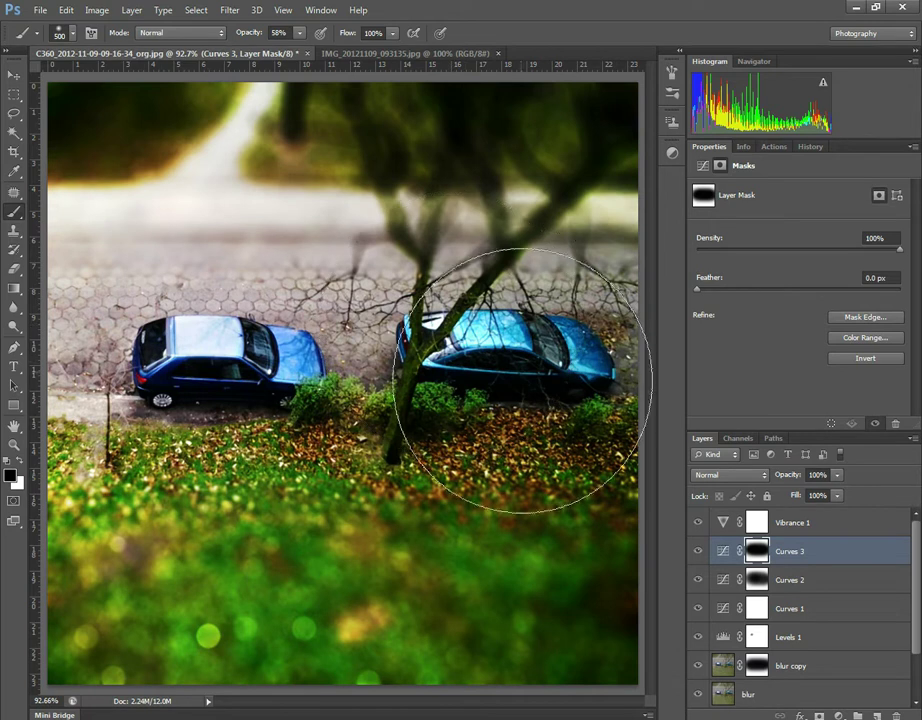
left_click(873, 525)
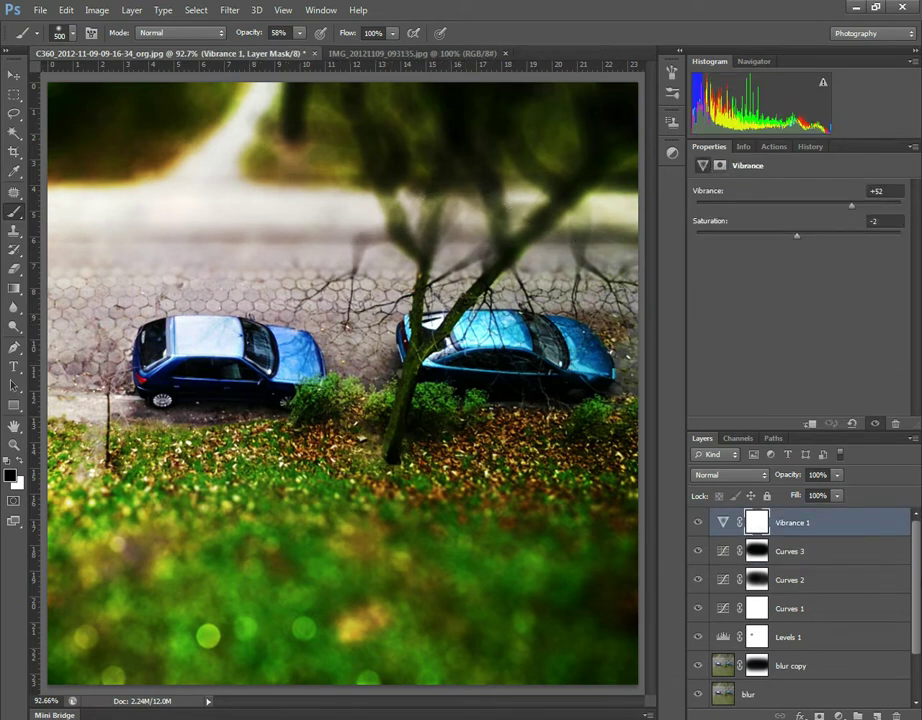
- Duplicate the blur layer and rename the copy 'blur sharpen'
scroll(916, 572, "down", 2)
left_click_drag(756, 640, 877, 715)
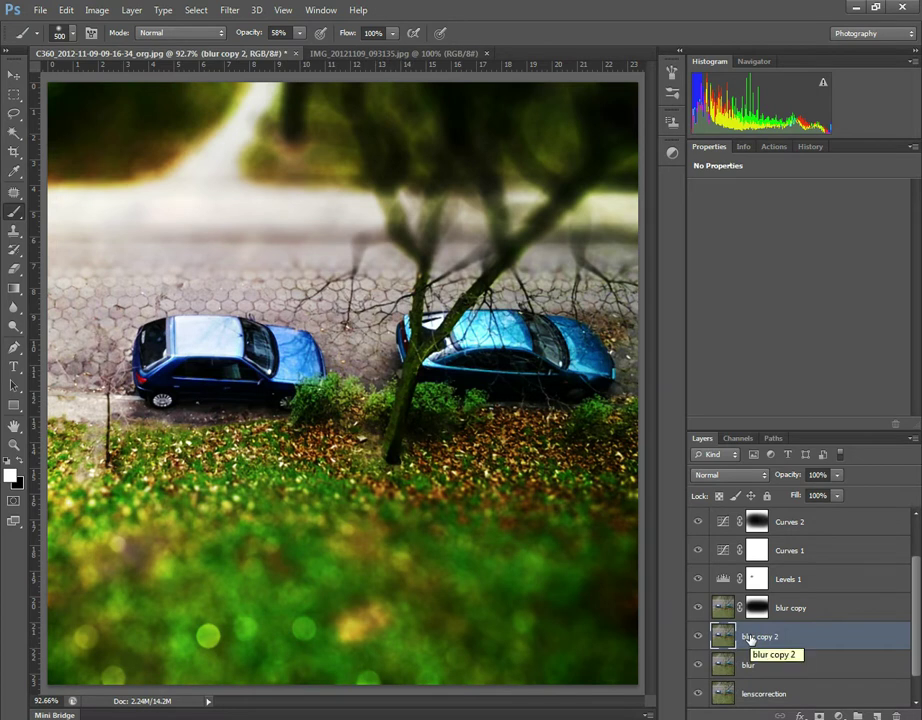
double_click(762, 641)
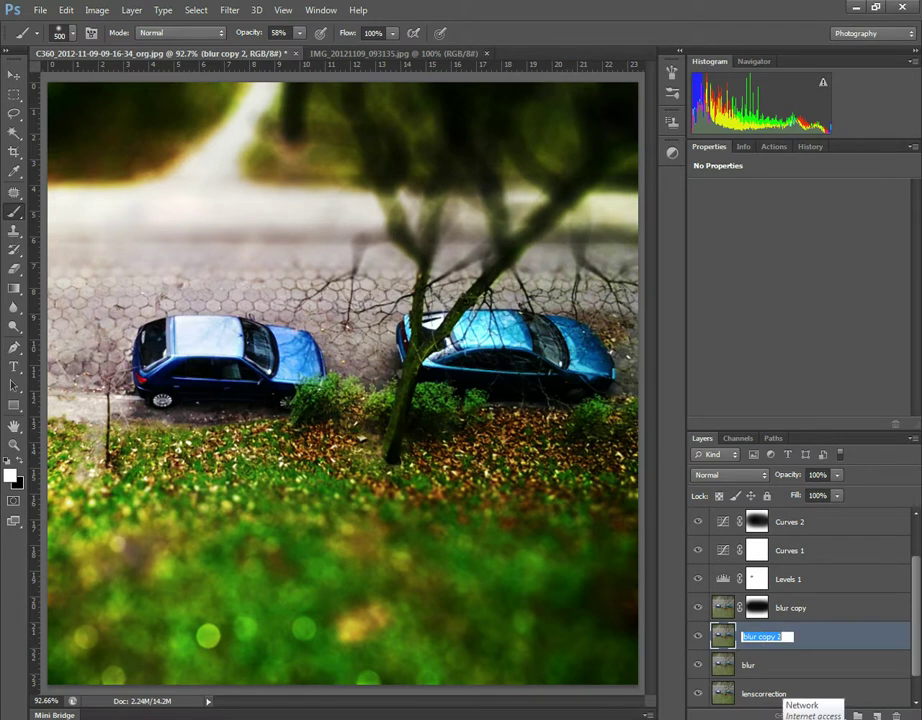
type("b")
key("Return")
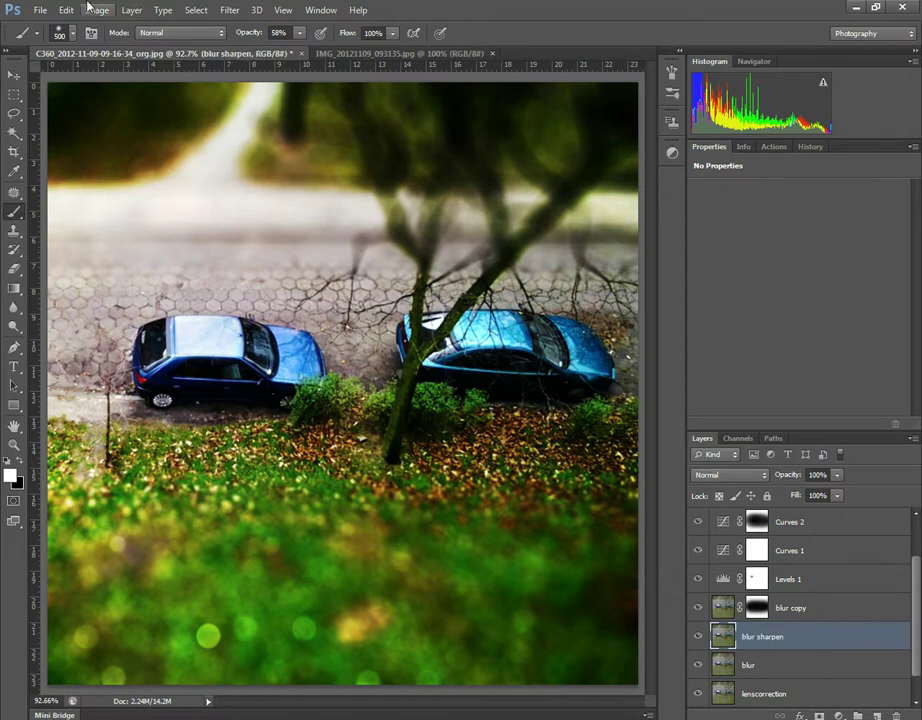
- Sharpen 'blur sharpen' with Unsharp Mask (100%, 1.8 px) and add a white layer mask
left_click(229, 10)
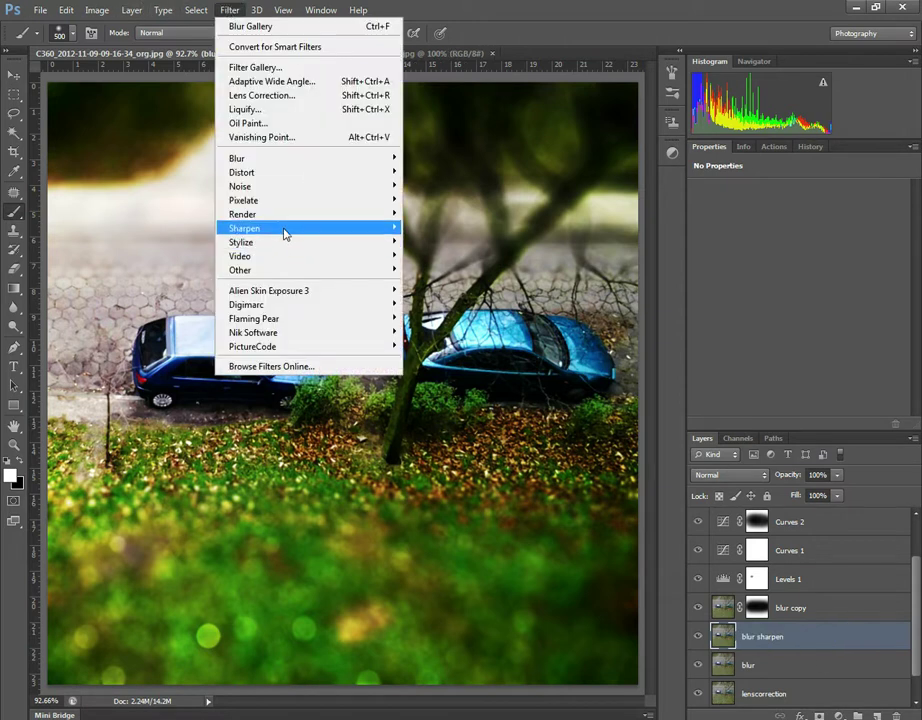
mouse_move(300, 228)
left_click(438, 285)
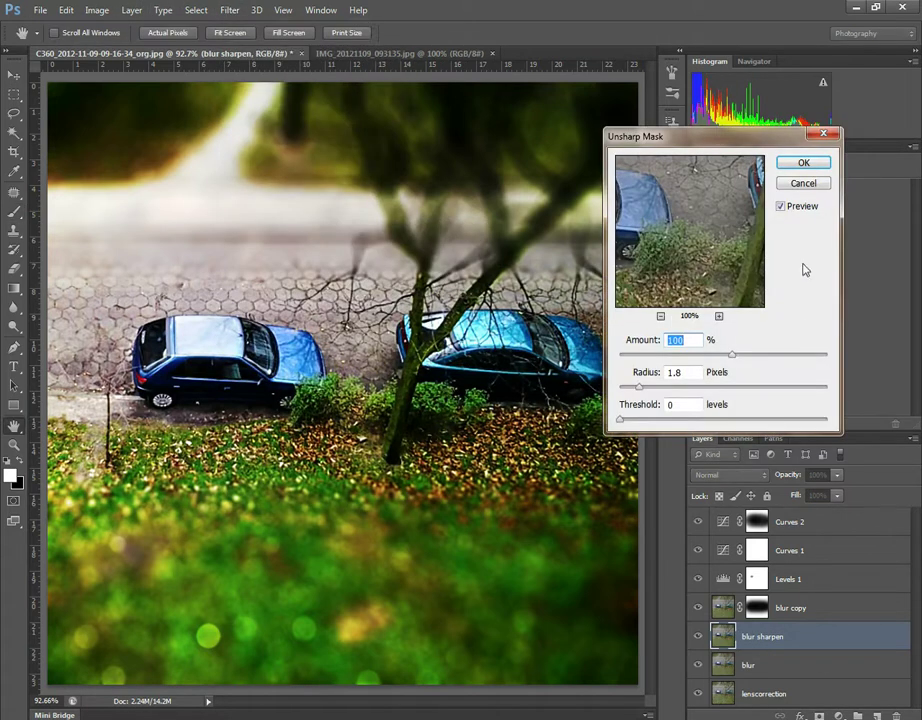
left_click(805, 162)
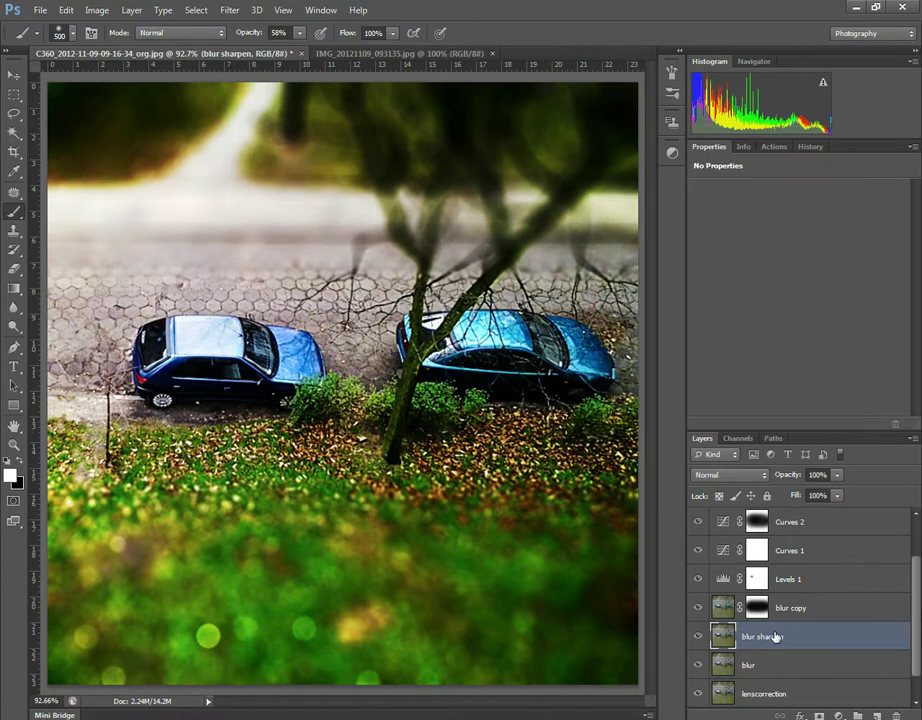
left_click(819, 716)
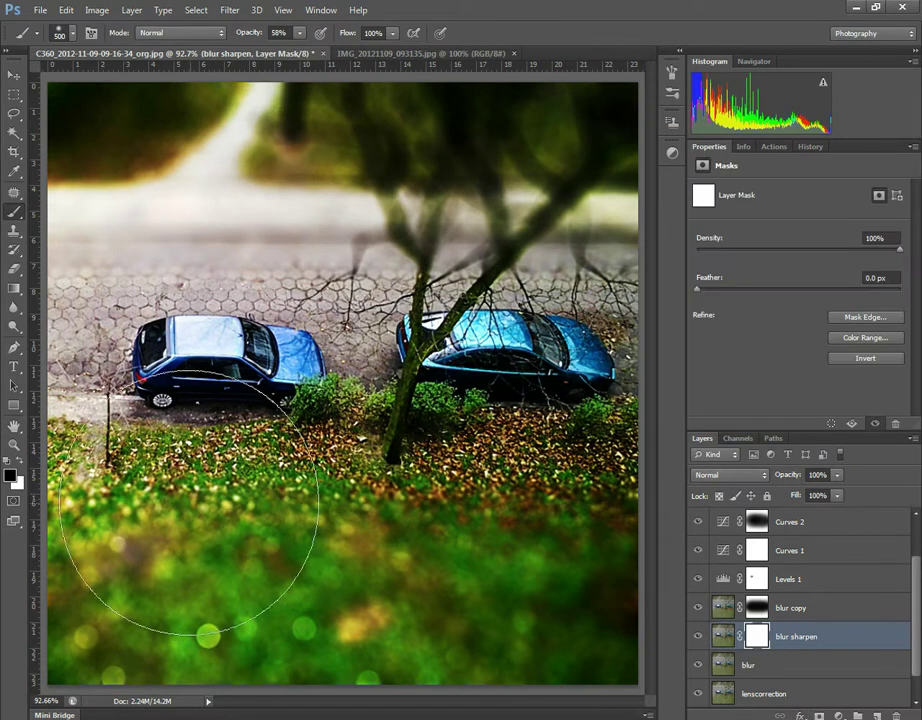
- Paint the 'blur sharpen' mask black at top and bottom, toggling the layer to compare
left_click_drag(130, 590, 242, 620)
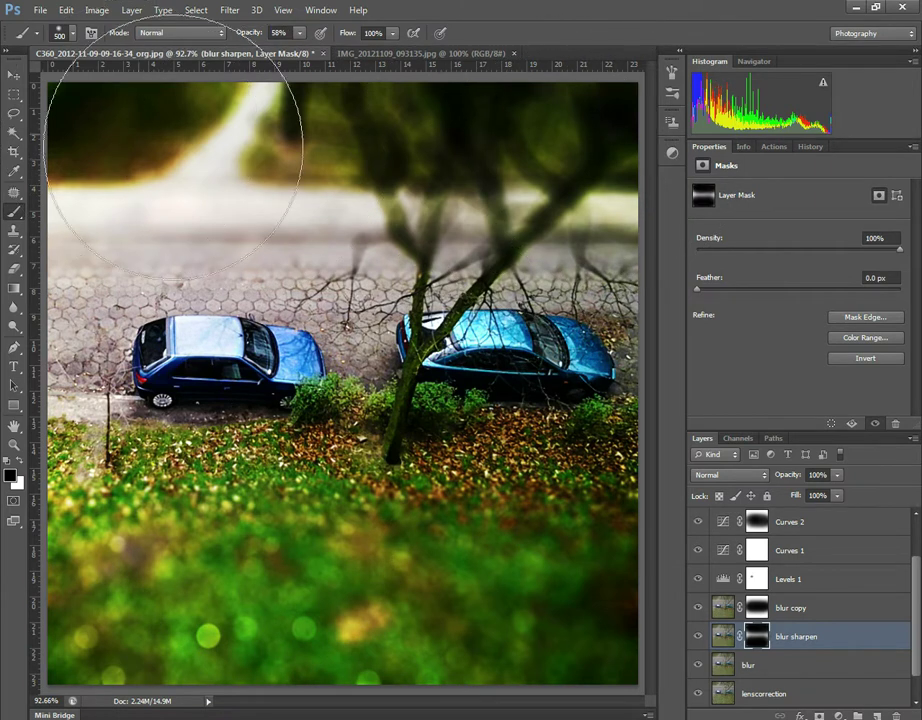
left_click(698, 636)
left_click(698, 636)
left_click(698, 636)
left_click(698, 636)
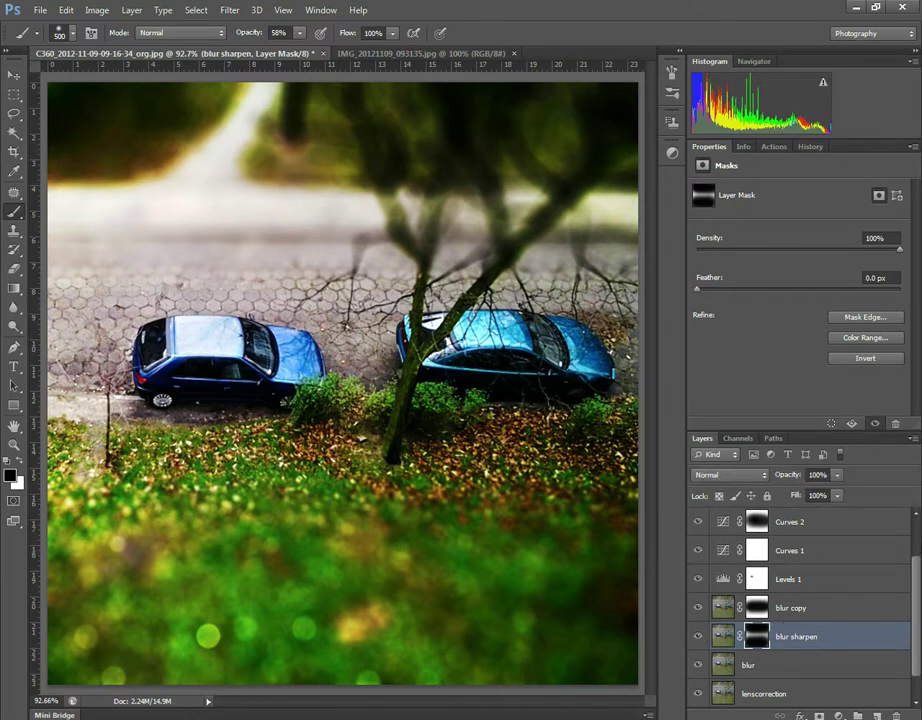
left_click_drag(919, 582, 918, 537)
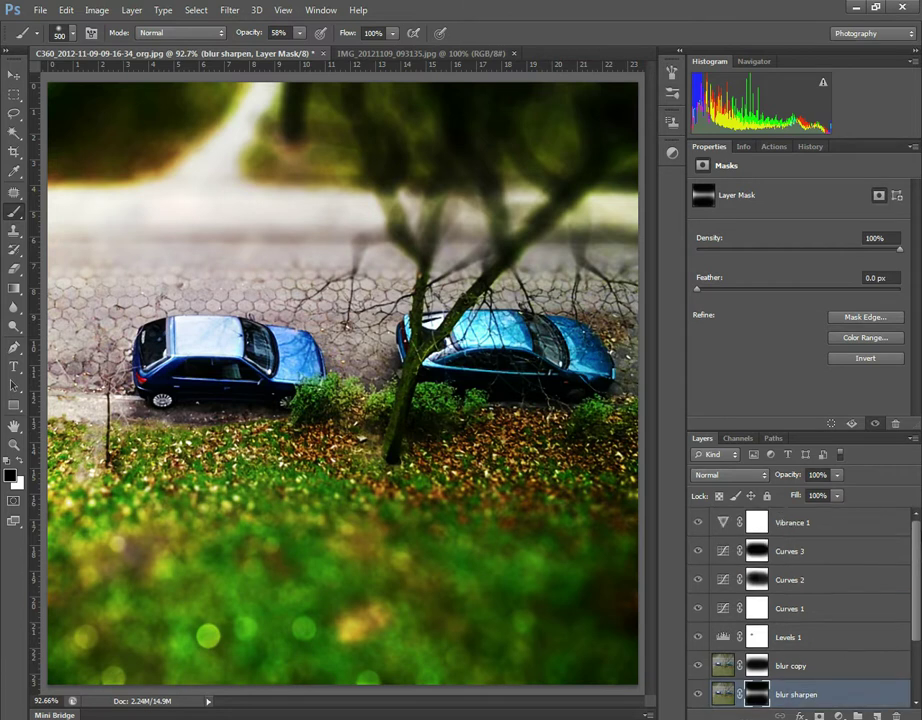
- Place kodak_160nc above Vibrance 1, scaled to 137.2% and rotated 90° clockwise
left_click(870, 530)
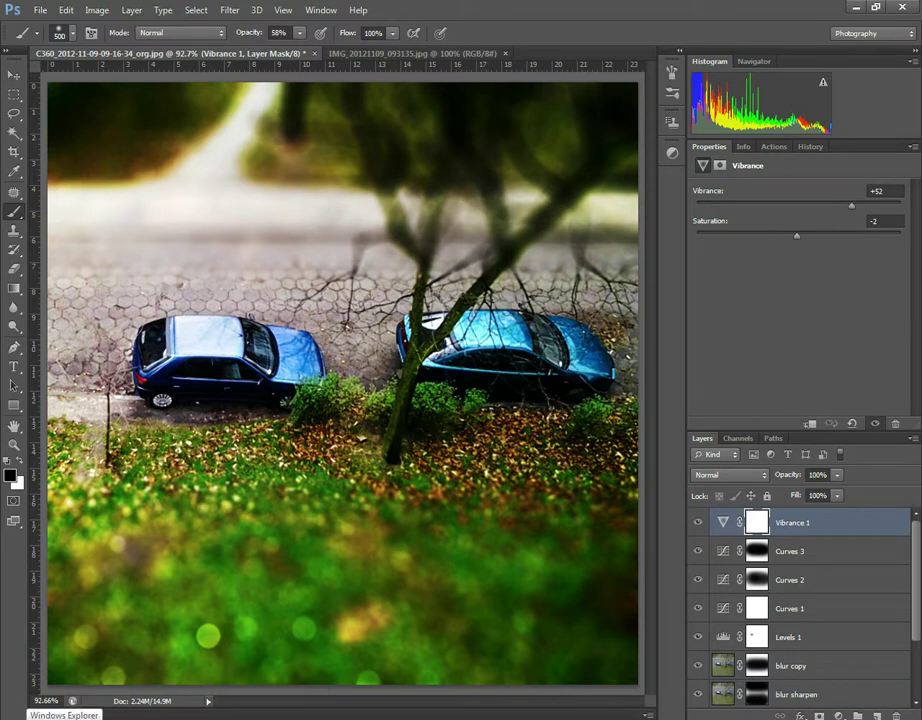
left_click_drag(64, 712, 182, 92)
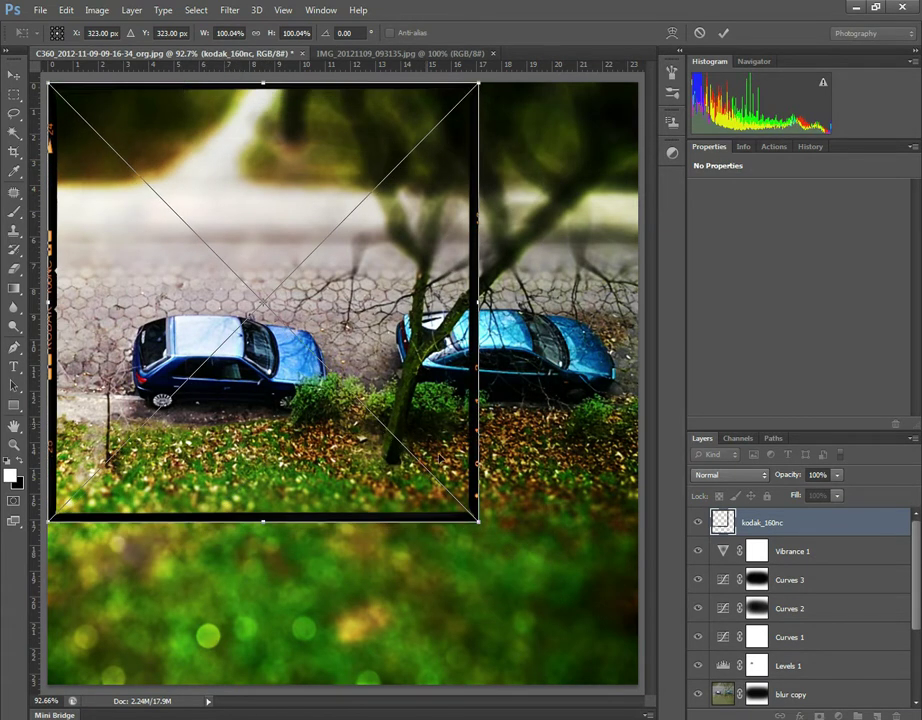
left_click_drag(482, 524, 640, 685)
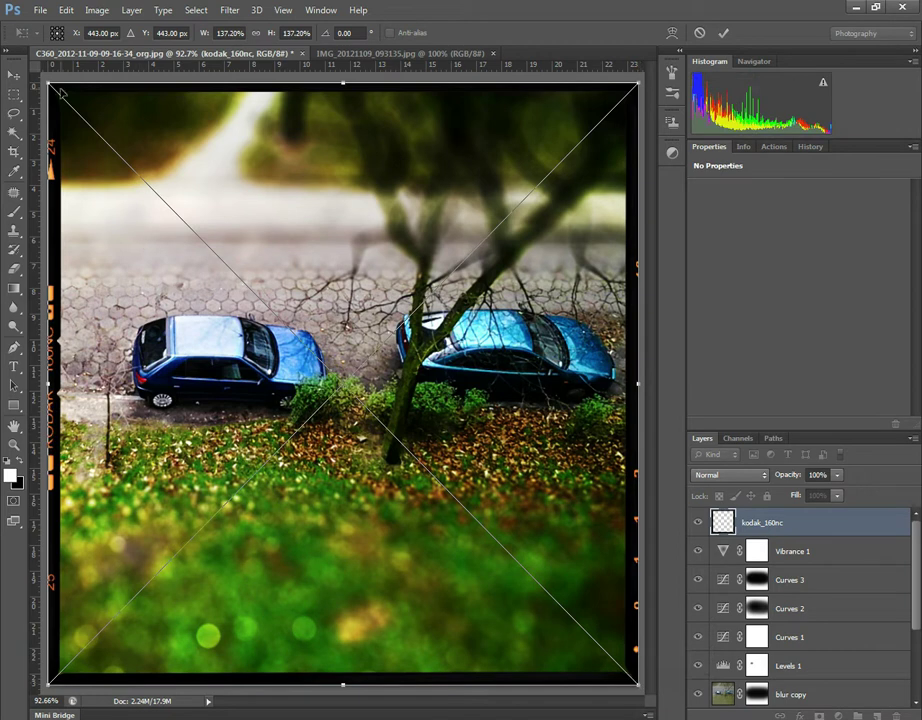
right_click(153, 185)
left_click(238, 352)
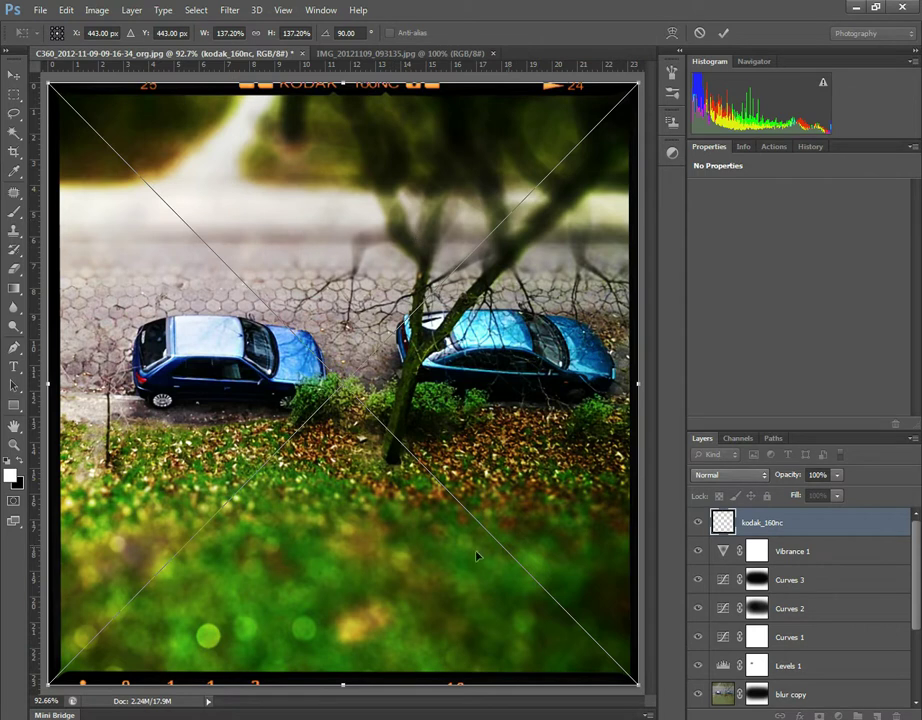
key("Return")
key("b")
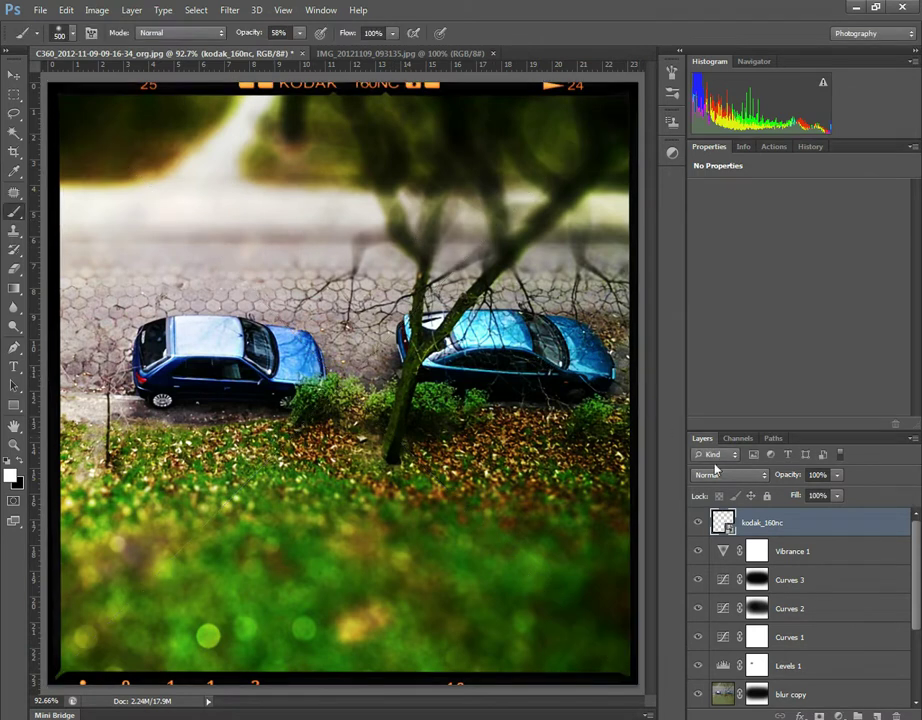
- Duplicate the kodak_160nc layer and set the original to Overlay blend mode
left_click_drag(813, 516, 755, 530)
key("ctrl+j")
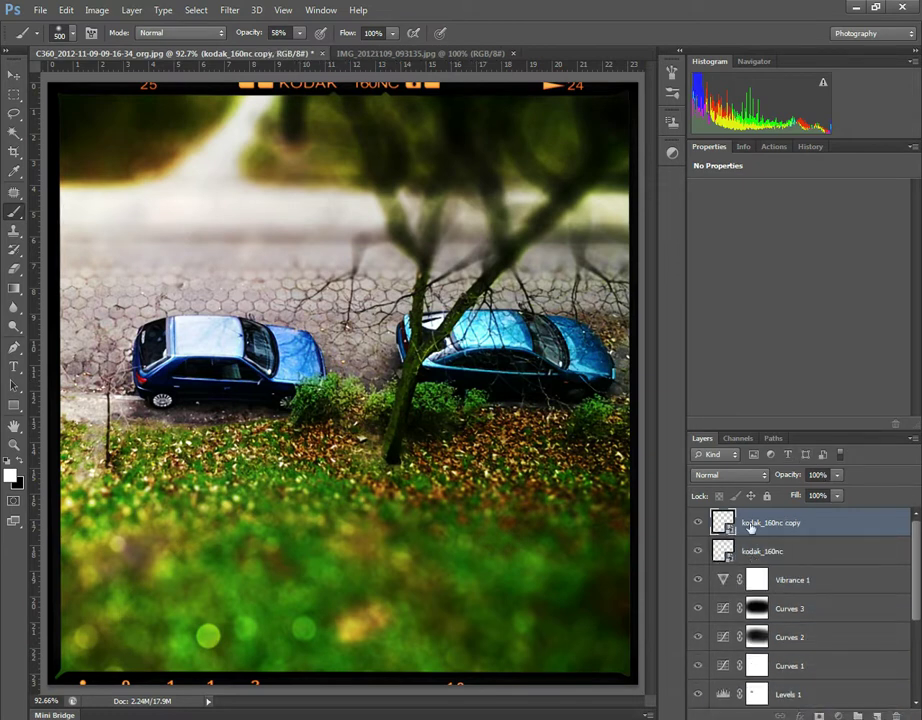
left_click(751, 555)
left_click(730, 475)
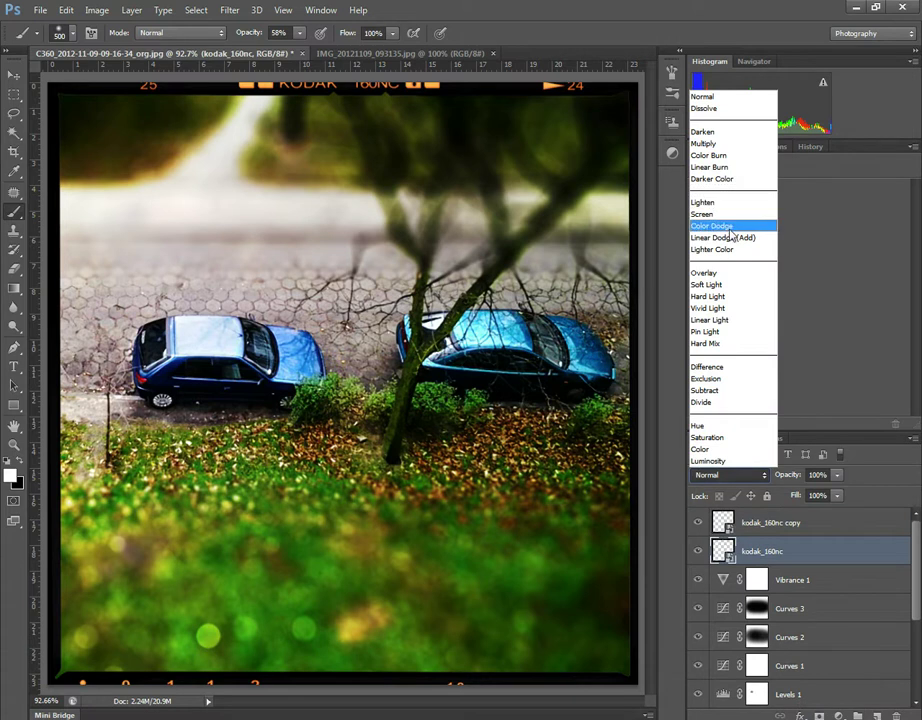
left_click(720, 273)
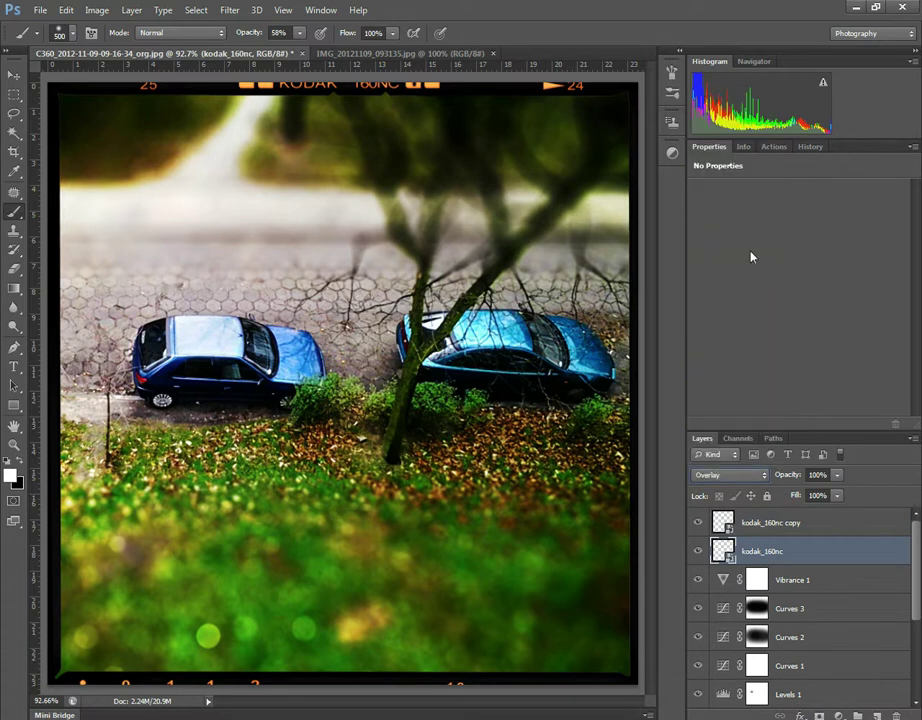
- Soften the original kodak_160nc frame layer with a small-radius Gaussian Blur
left_click(228, 10)
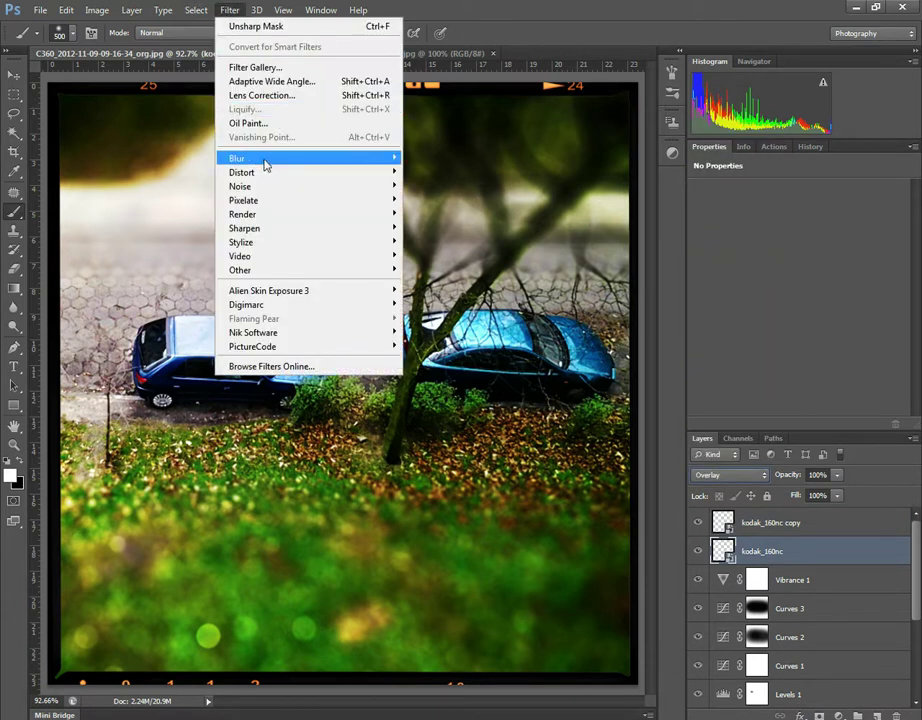
mouse_move(266, 162)
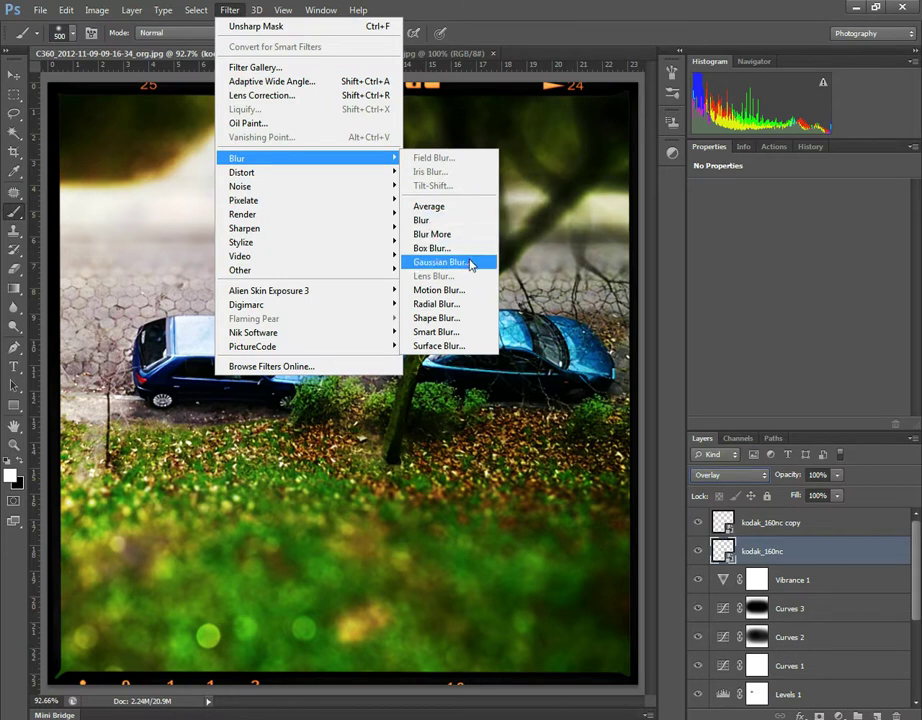
left_click(471, 264)
left_click_drag(390, 498, 426, 503)
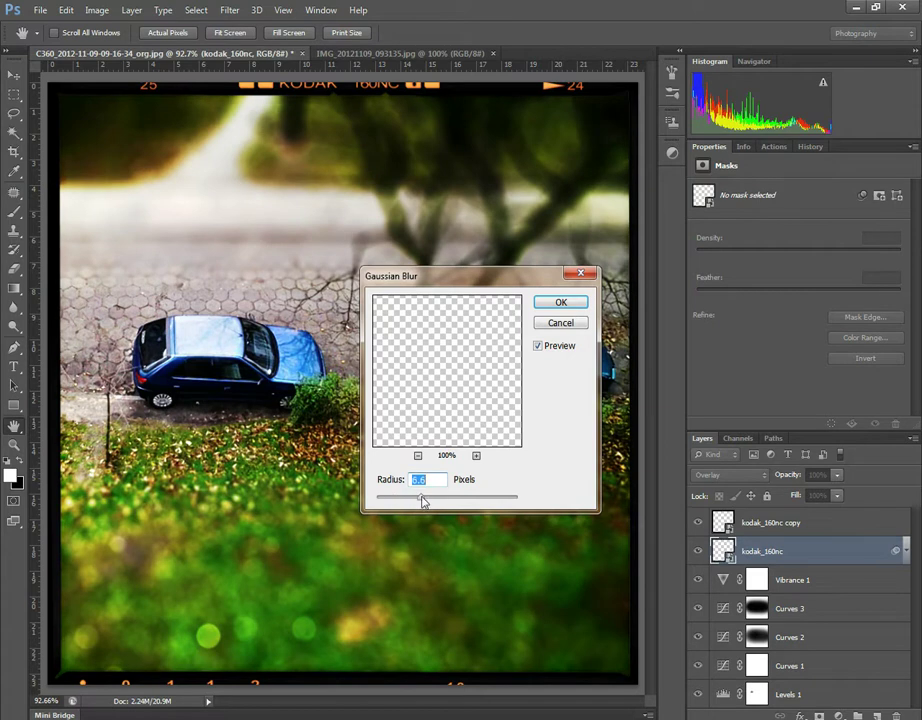
left_click(579, 304)
key("b")
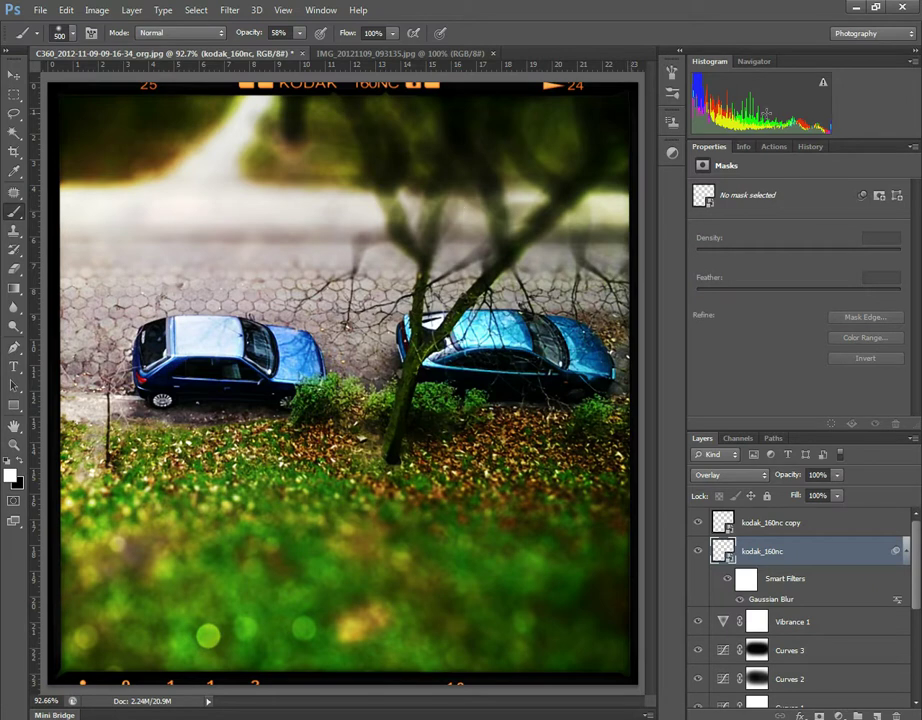
left_click(770, 523)
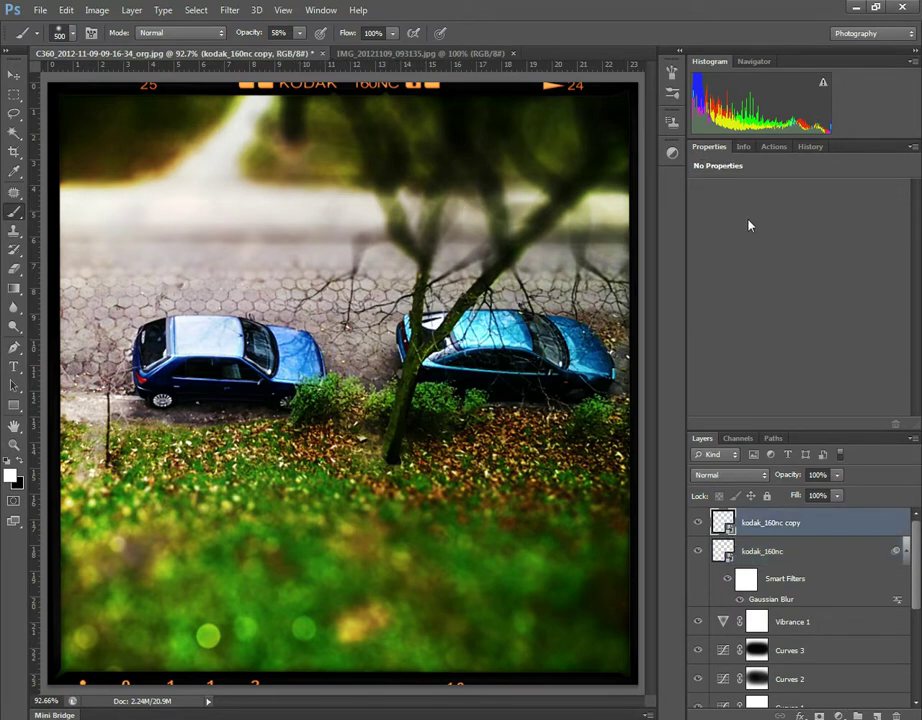
- With panels hidden, compare the original IMG_20121109_093135.jpg against the finished C360 version
key("Tab")
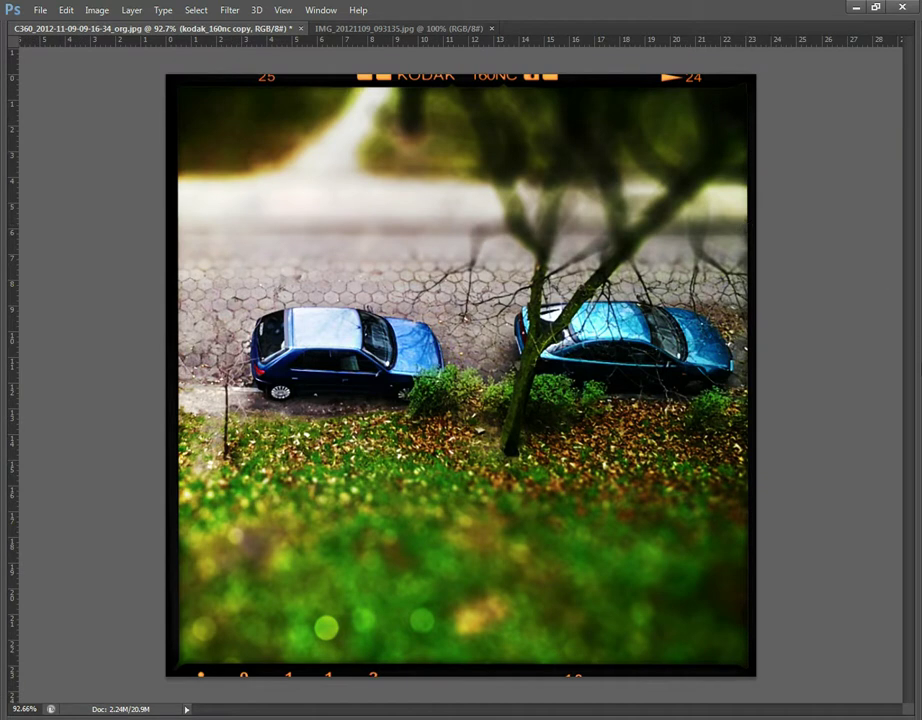
mouse_move(918, 360)
left_click(456, 29)
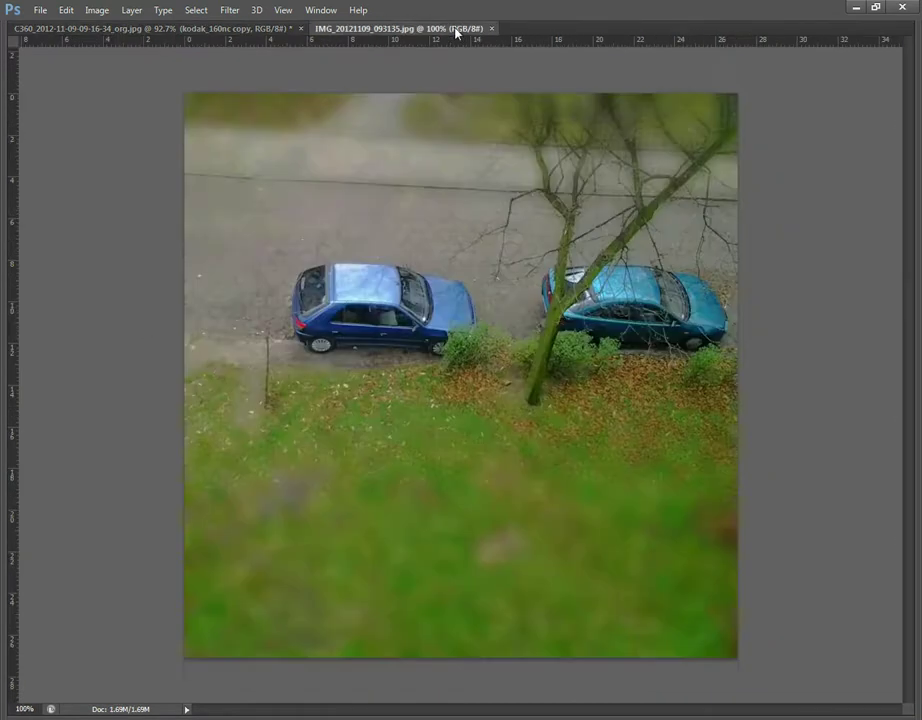
left_click(268, 30)
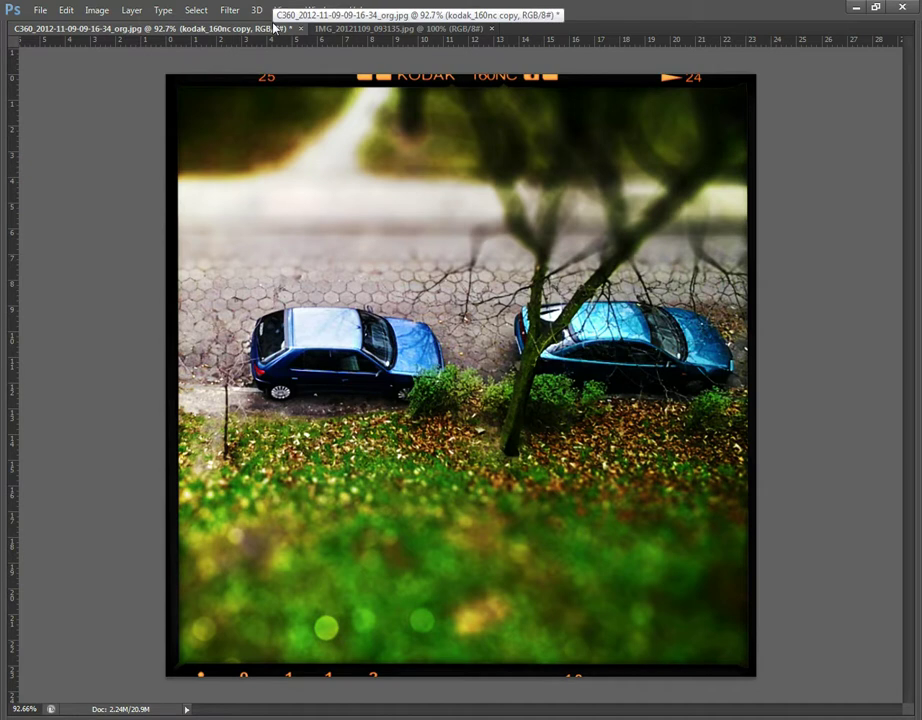
left_click(422, 29)
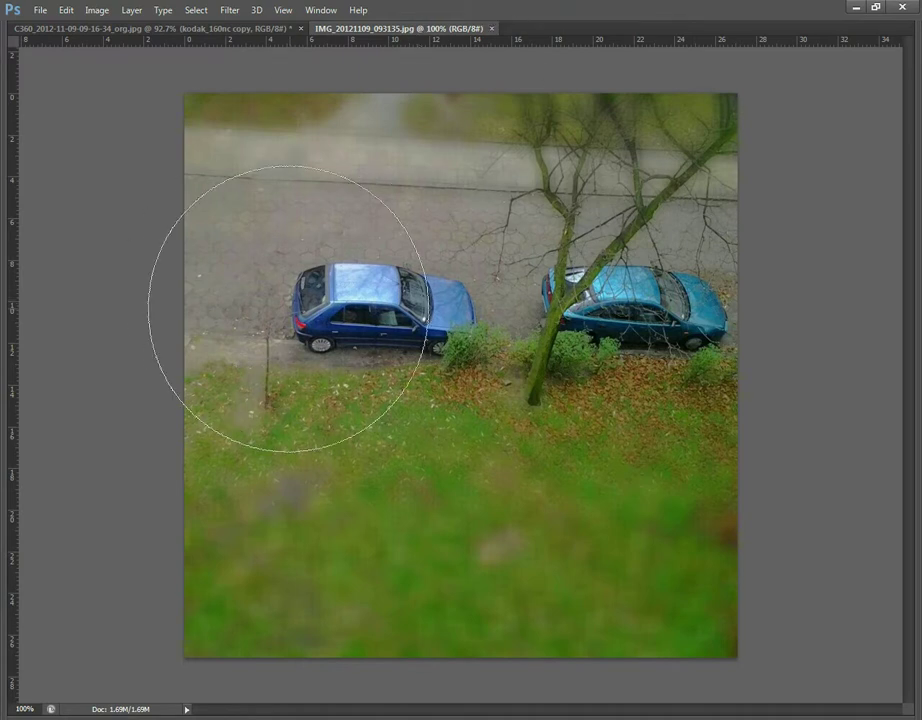
key("bracketleft")
key("bracketleft")
key("bracketleft")
key("bracketleft")
key("bracketleft")
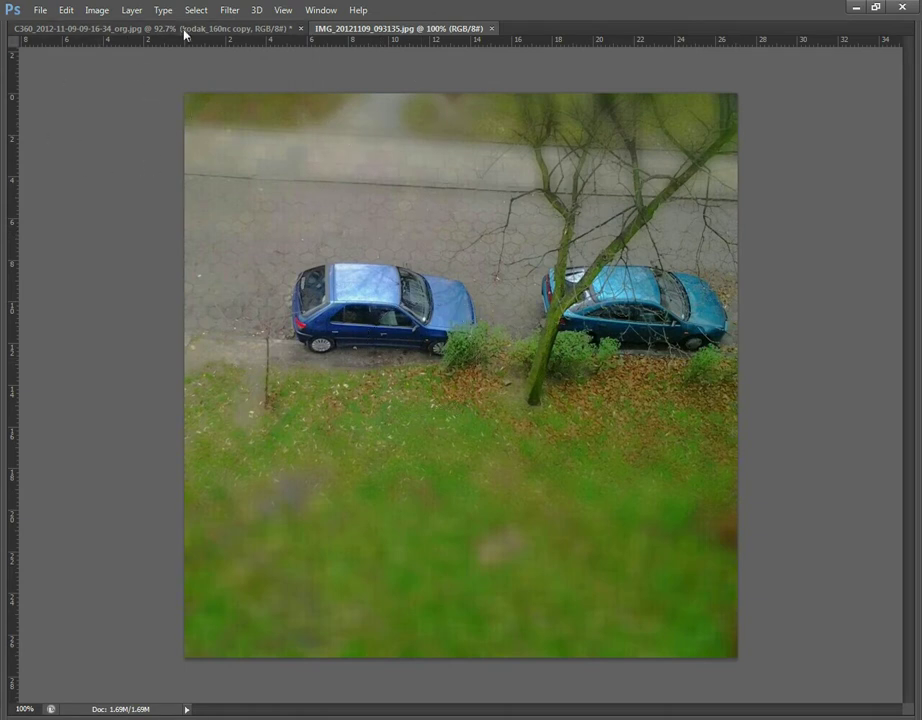
left_click(150, 28)
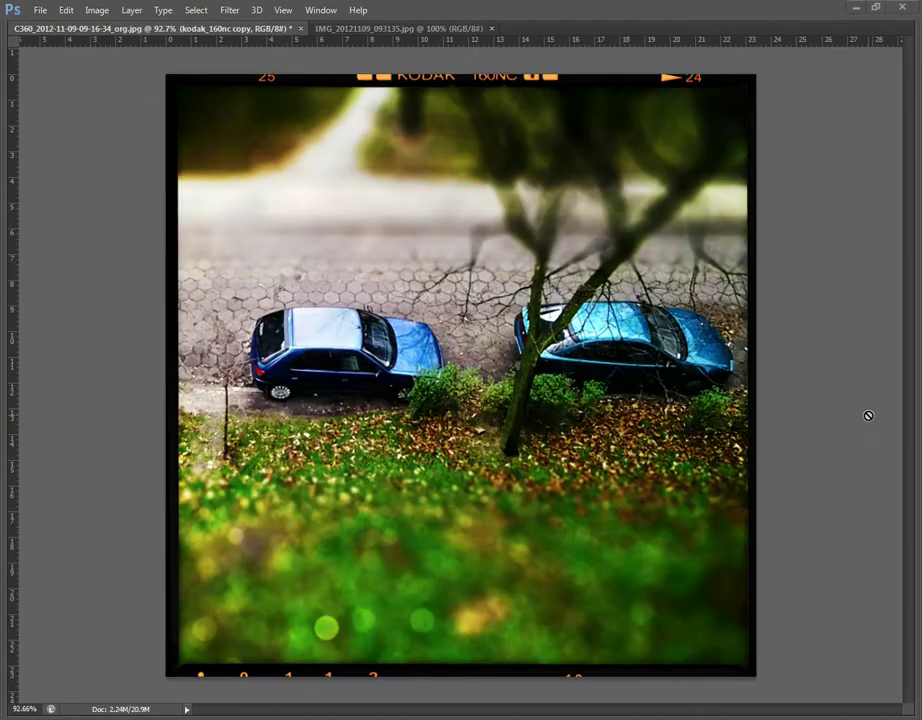